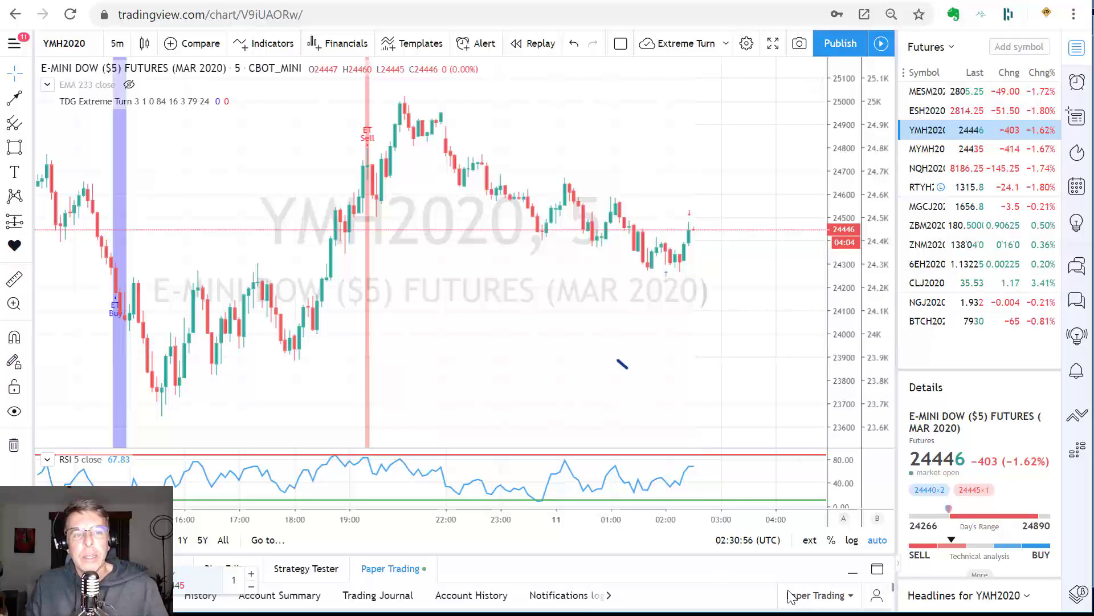
# Expand the Paper Trading panel over the chart to show the open RTYH2020 buy position.
pyautogui.click(877, 569)
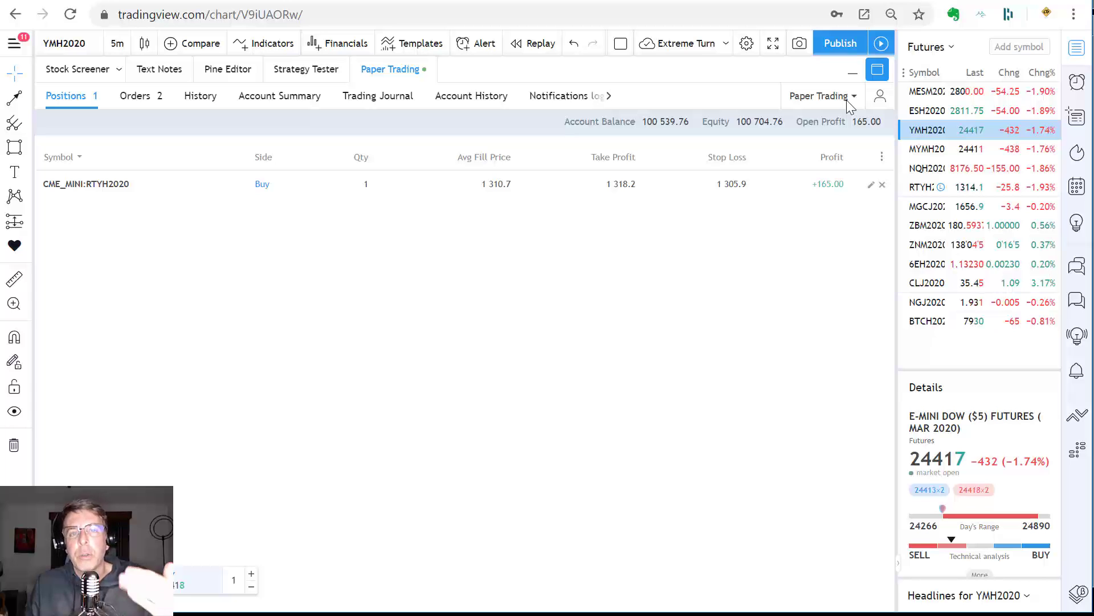
# Switch the trading panel's broker to Tradovate, then back to Paper Trading.
pyautogui.click(847, 101)
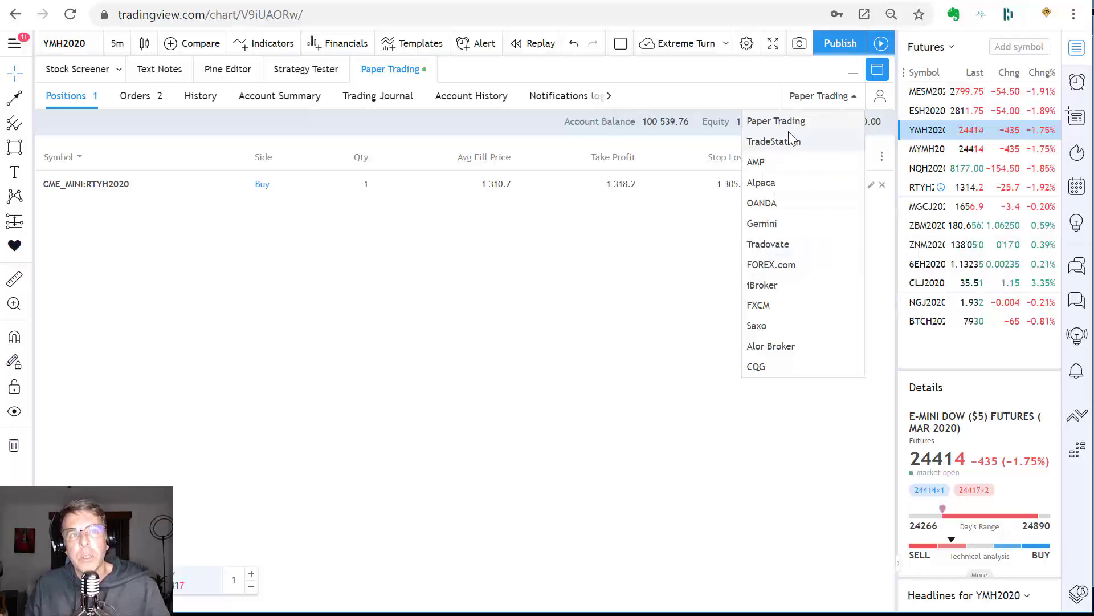
pyautogui.click(772, 244)
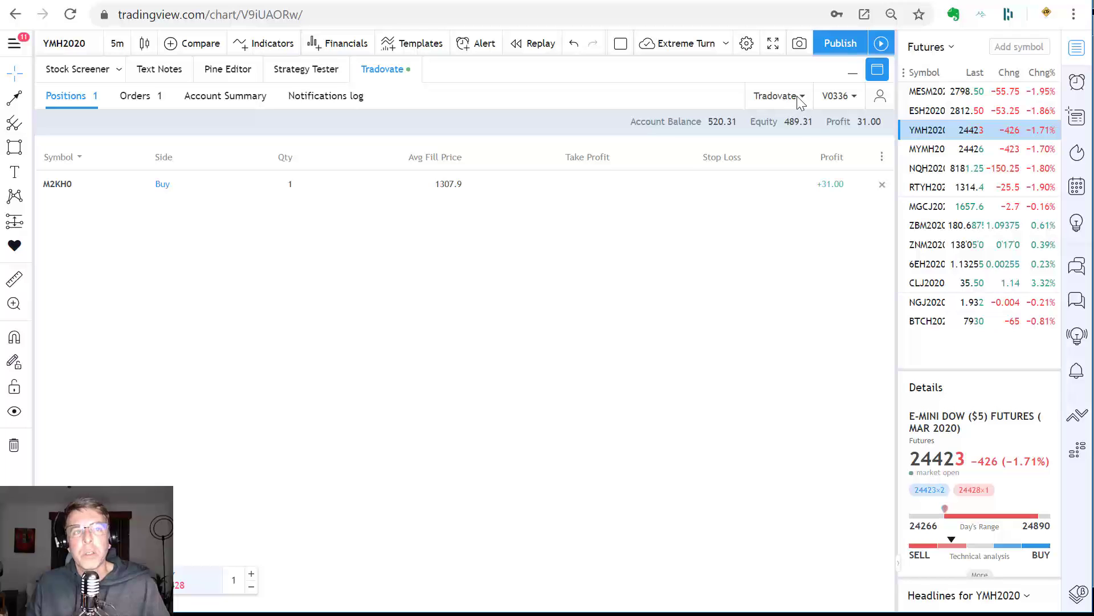
pyautogui.click(798, 96)
pyautogui.click(751, 122)
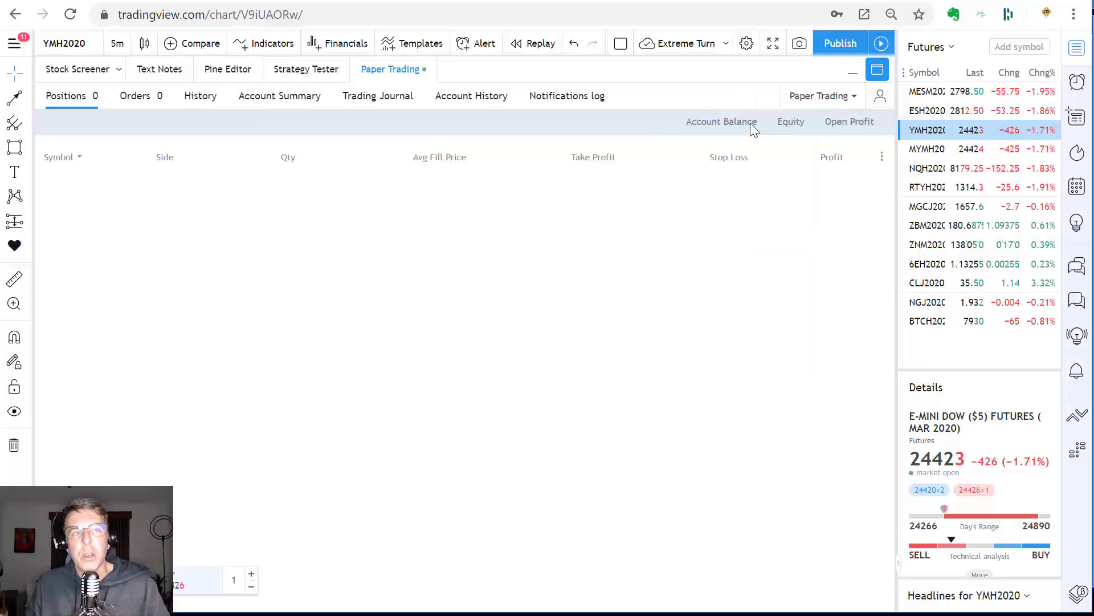
pyautogui.click(836, 97)
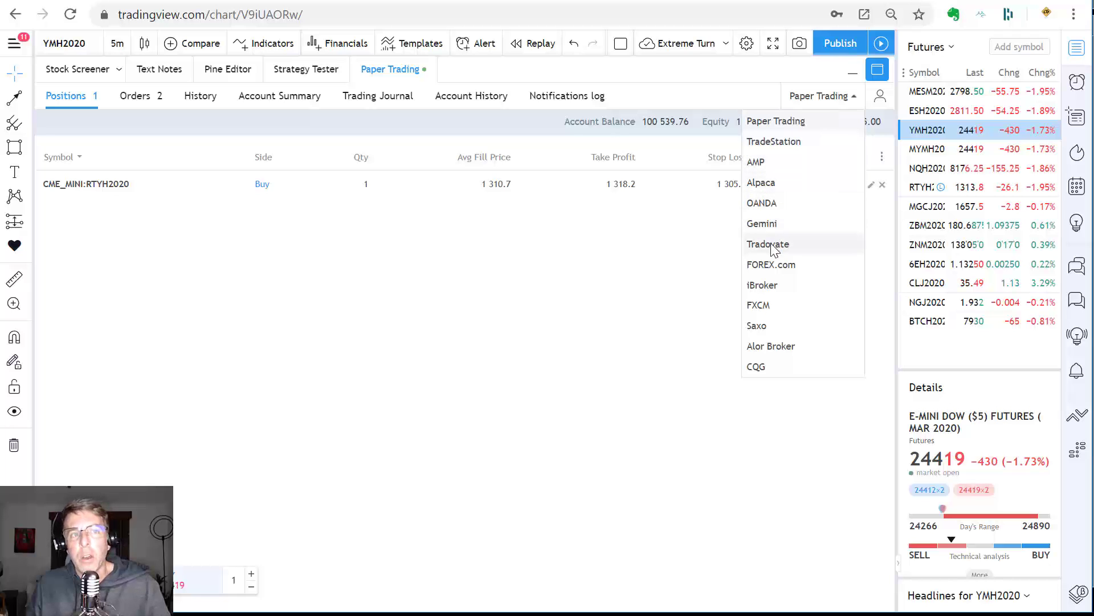
pyautogui.click(826, 102)
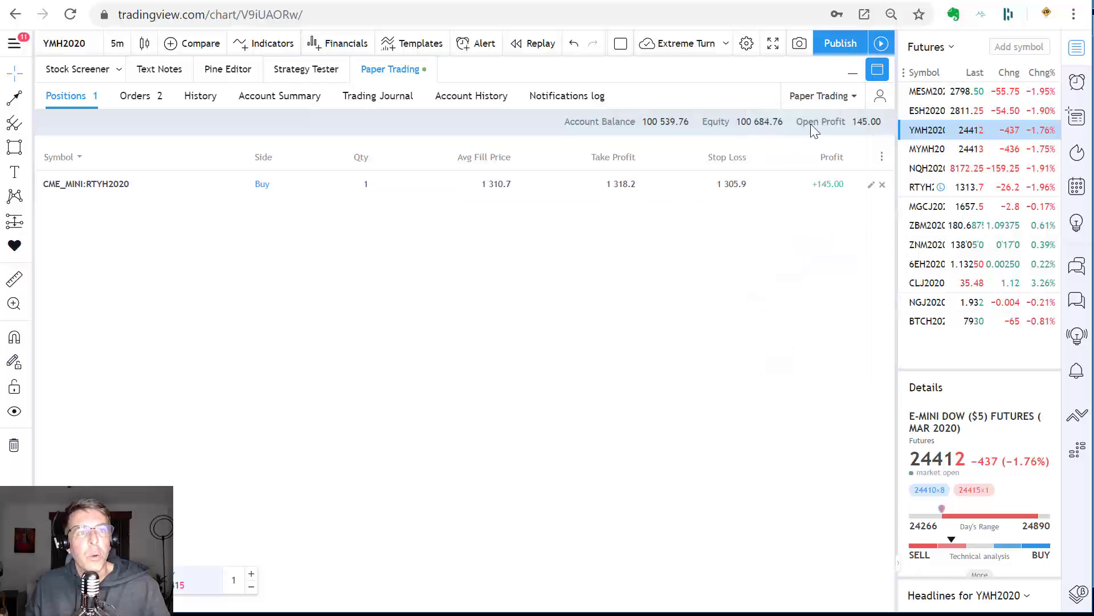
# Send a 1-contract YMH2020 market buy order from the chart's Trade menu.
pyautogui.click(877, 70)
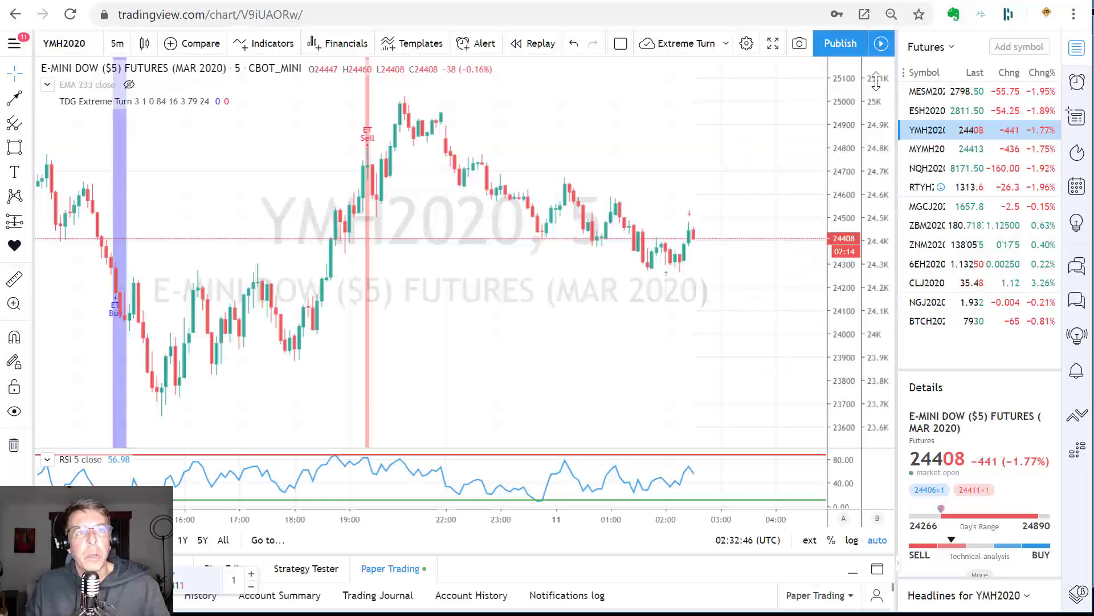
pyautogui.rightClick(650, 232)
pyautogui.moveTo(686, 294)
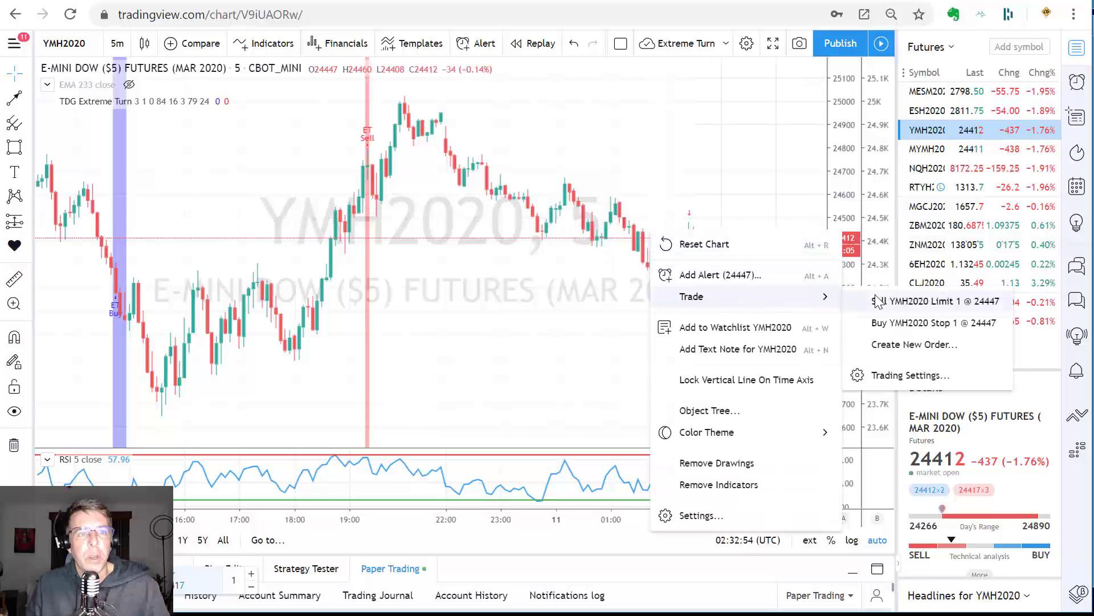
pyautogui.click(882, 325)
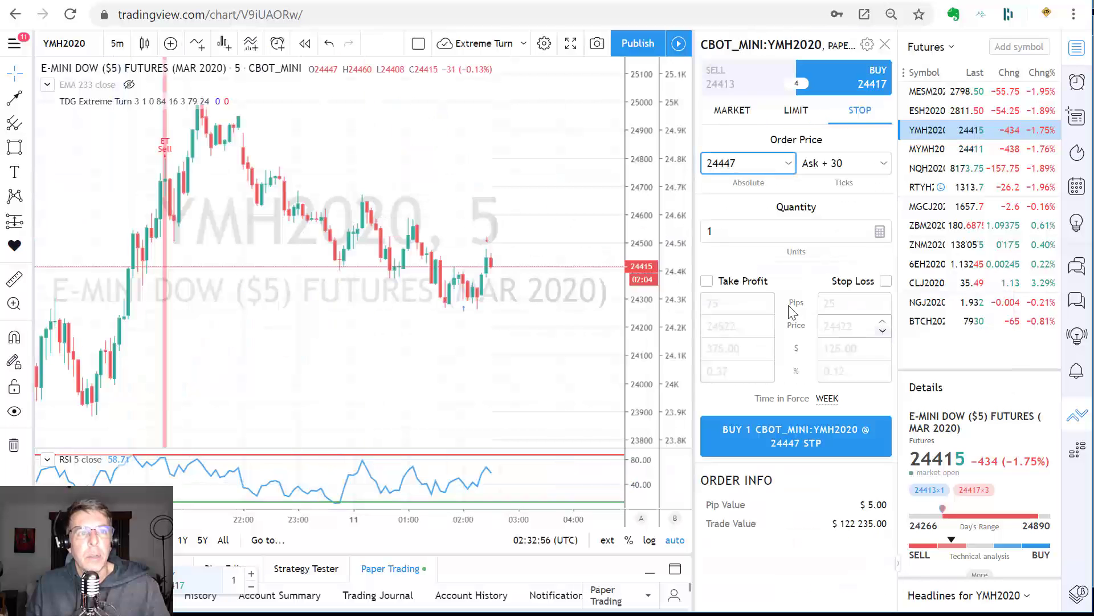
pyautogui.click(742, 114)
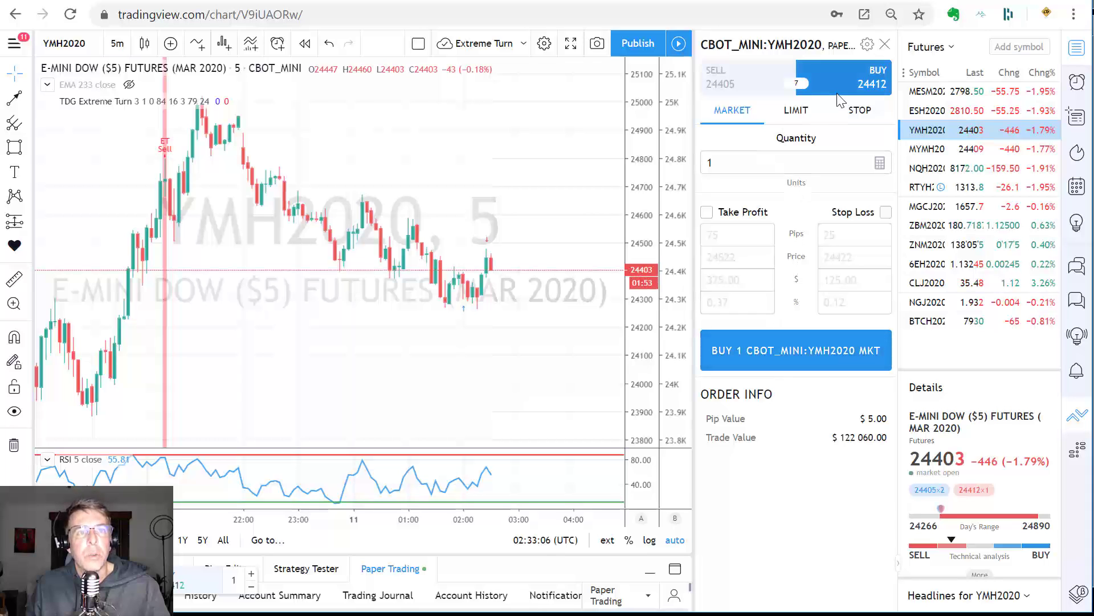
pyautogui.click(804, 354)
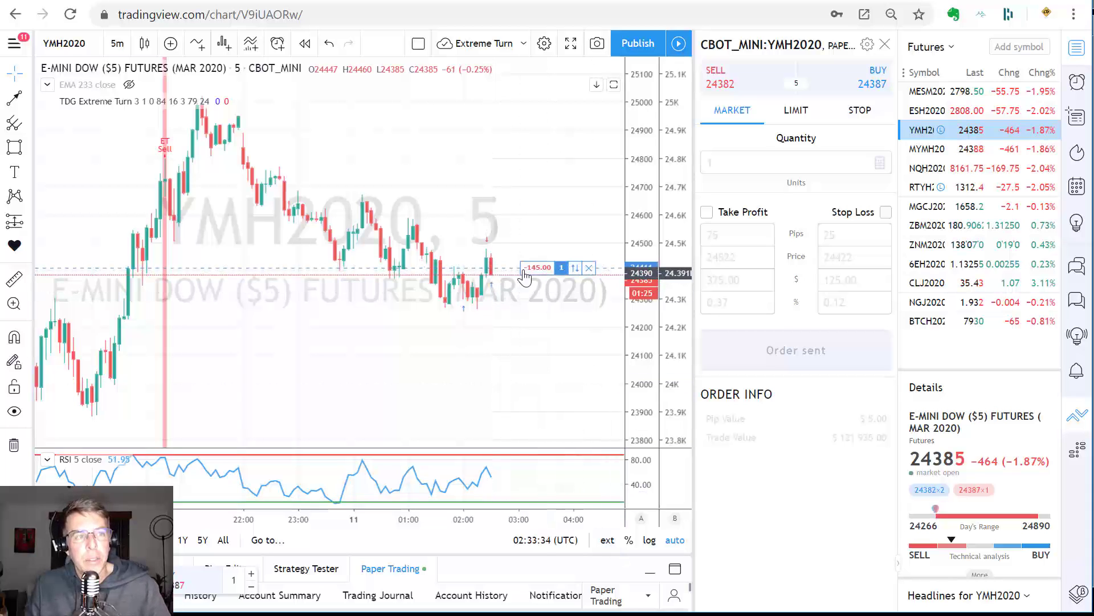
# Open Protect Position for the YMH2020 position with Take Profit and Stop Loss enabled.
pyautogui.click(676, 570)
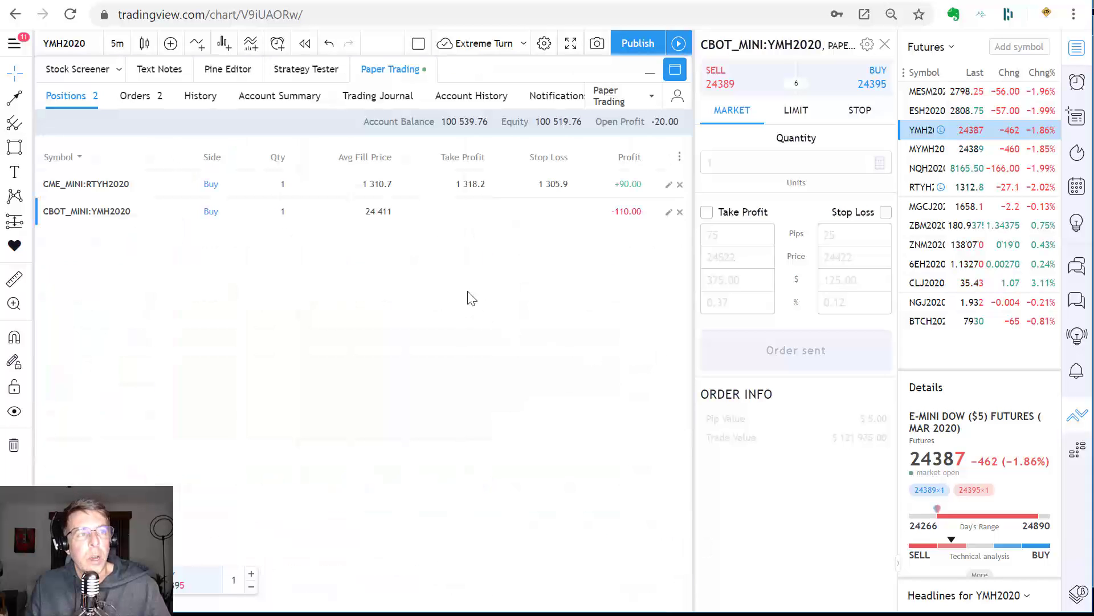
pyautogui.rightClick(328, 221)
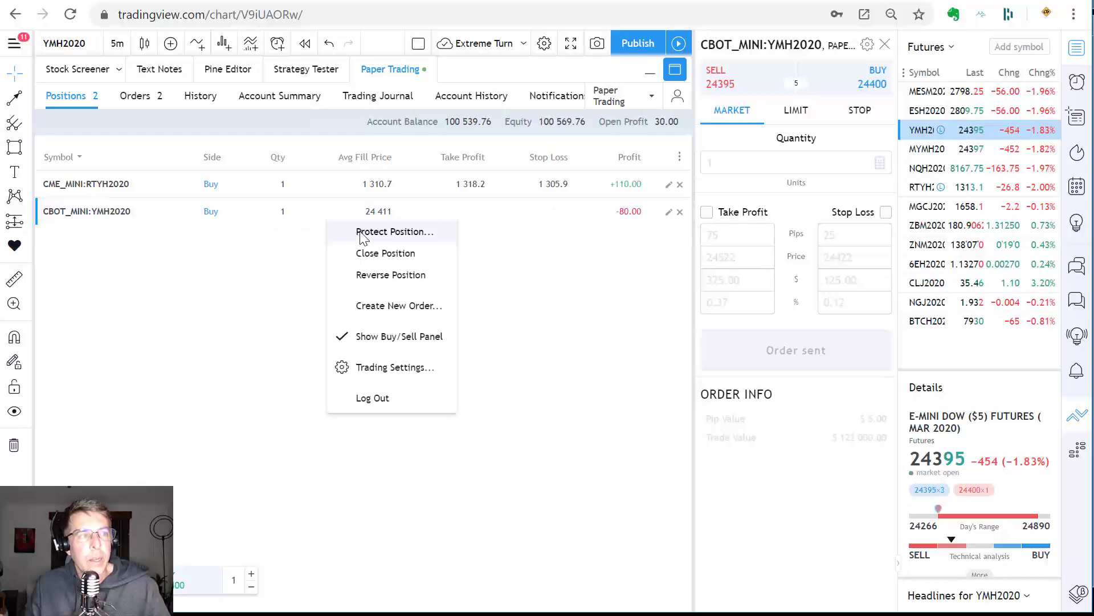
pyautogui.click(387, 233)
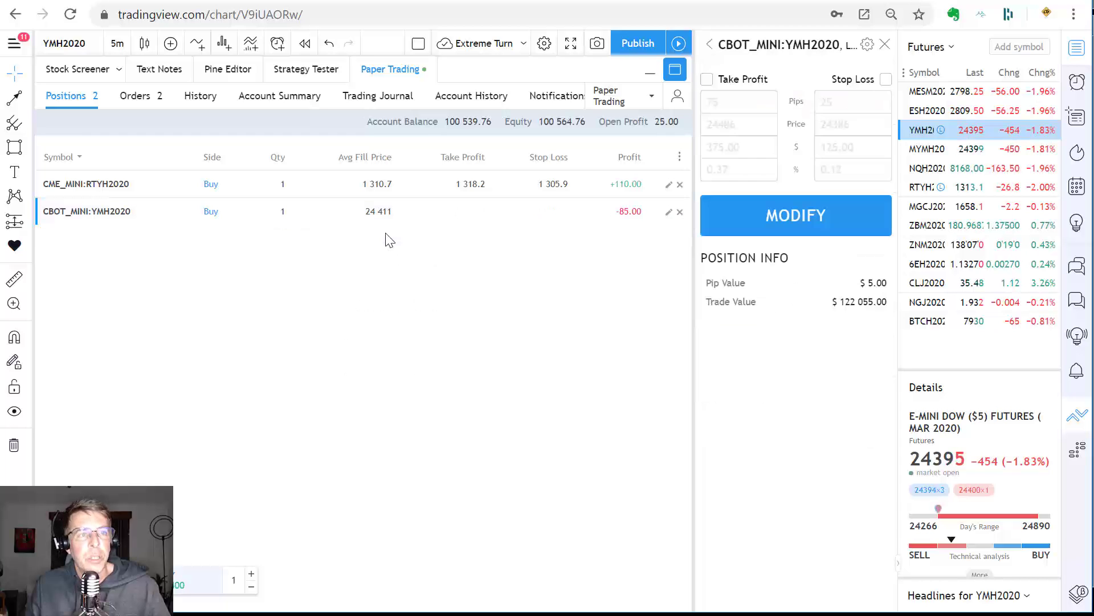
pyautogui.click(707, 80)
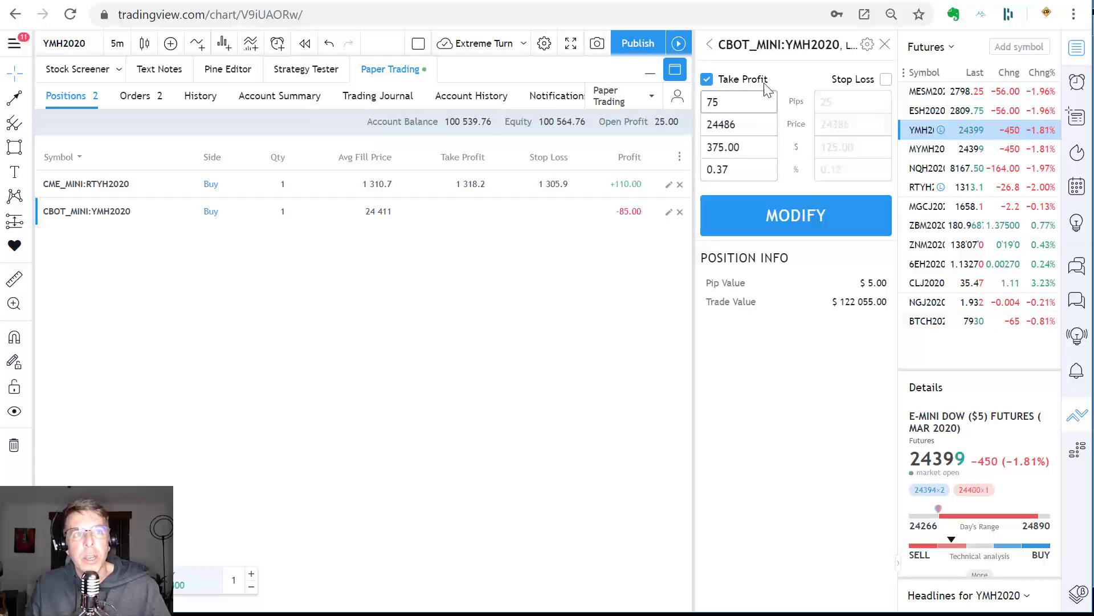
pyautogui.click(885, 79)
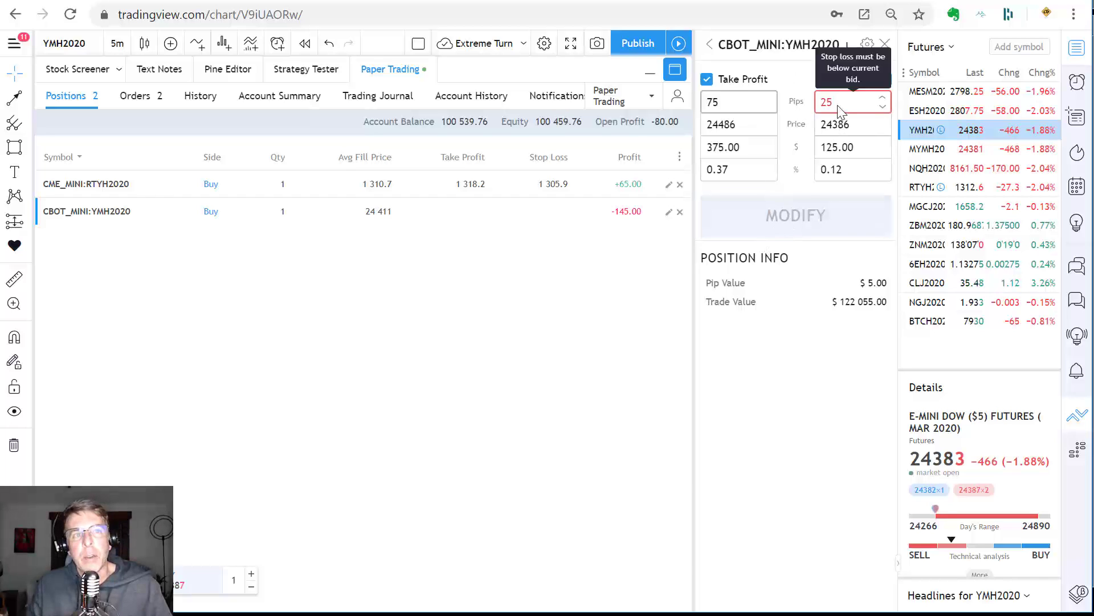
# Lower the stop loss to 24360 and apply it with take profit 24486.
pyautogui.click(882, 130)
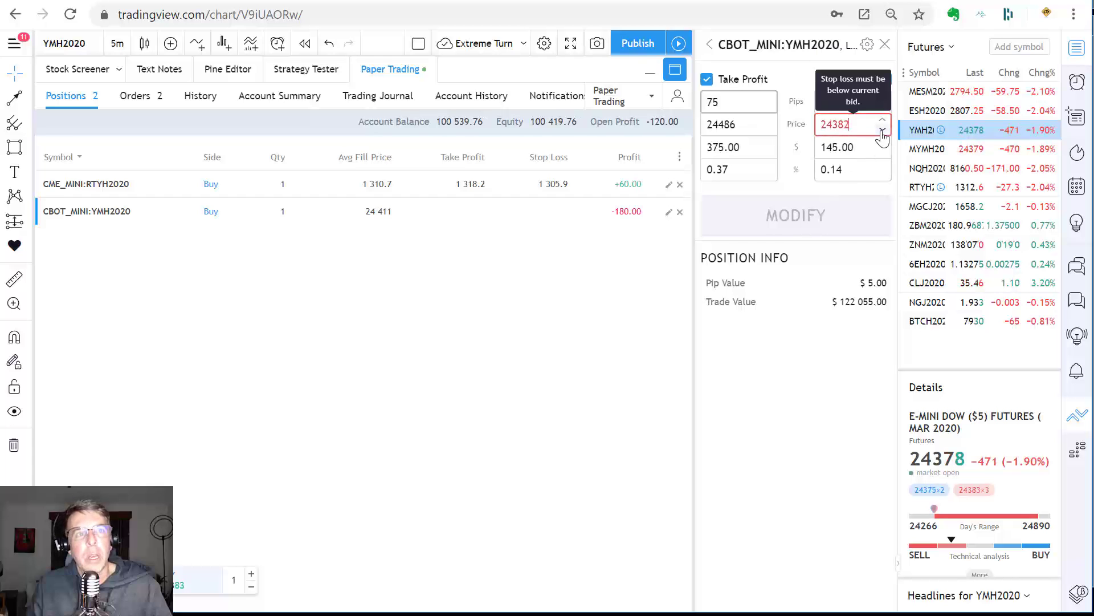
pyautogui.click(882, 131)
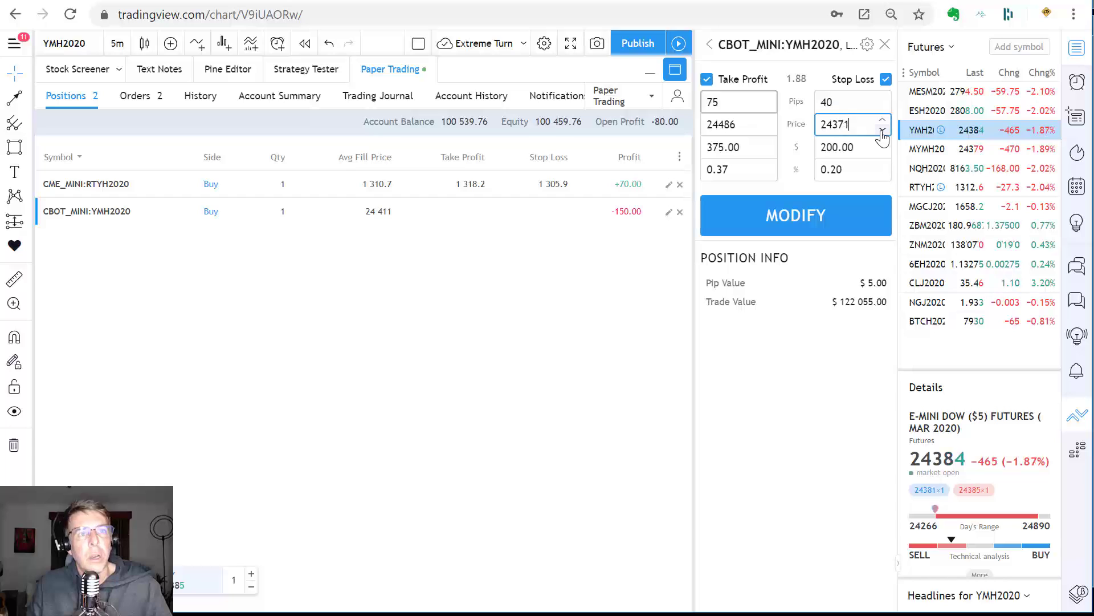
pyautogui.click(883, 133)
pyautogui.click(882, 132)
pyautogui.click(882, 132)
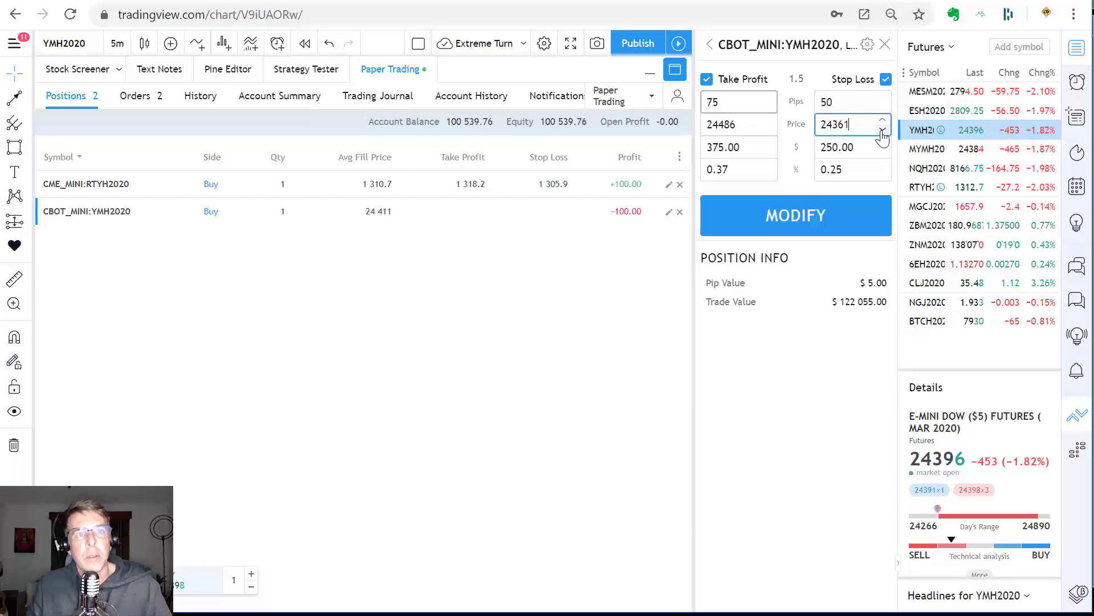
pyautogui.click(816, 220)
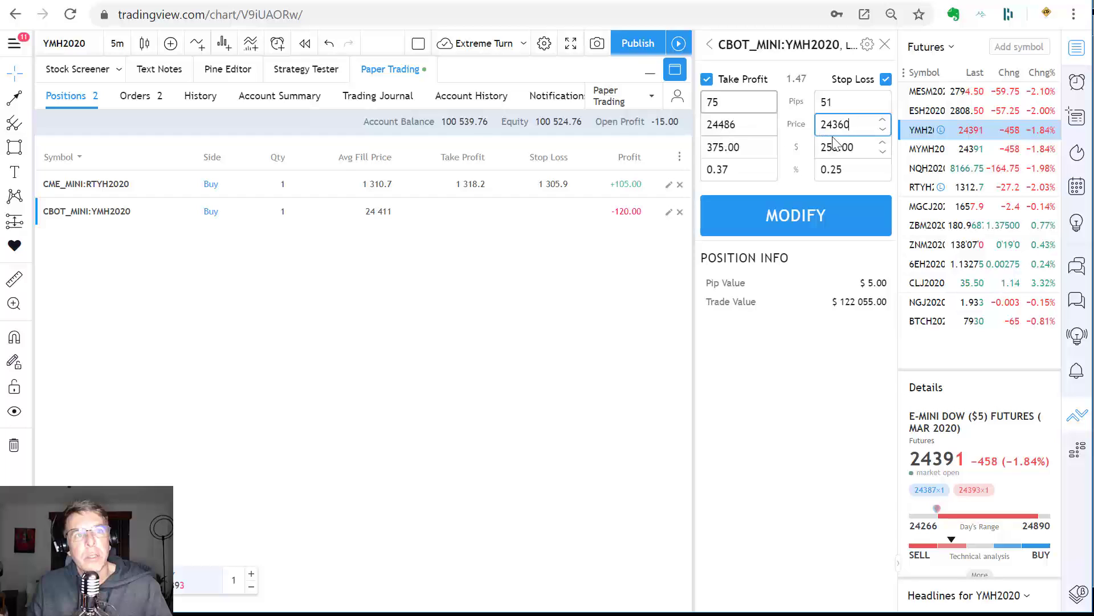
pyautogui.click(797, 215)
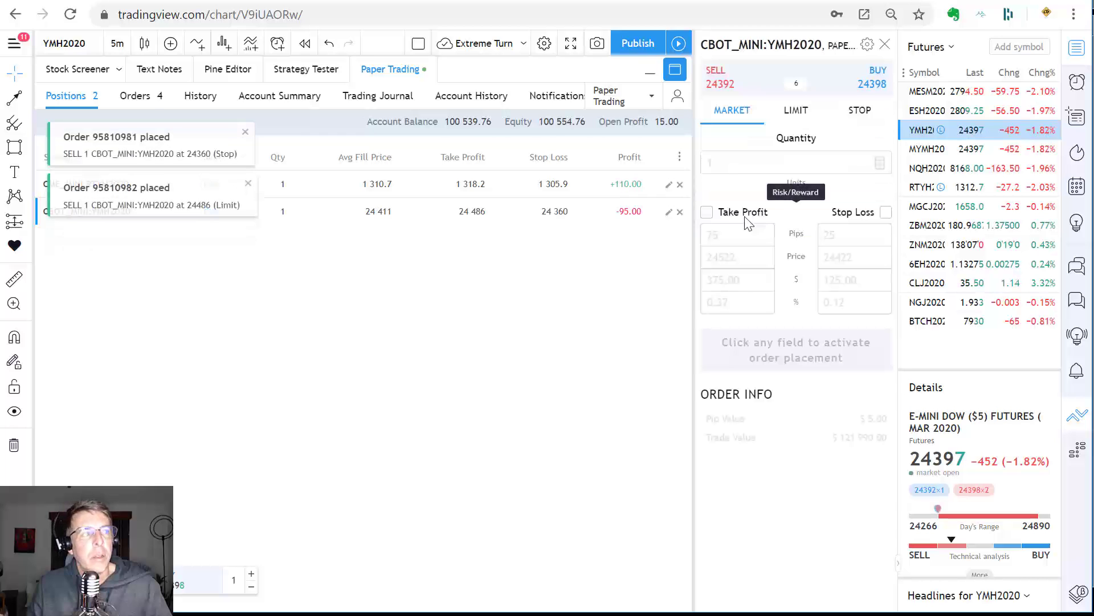
# Drag the YMH2020 stop loss line on the chart from 24360 down to 24323.
pyautogui.click(675, 70)
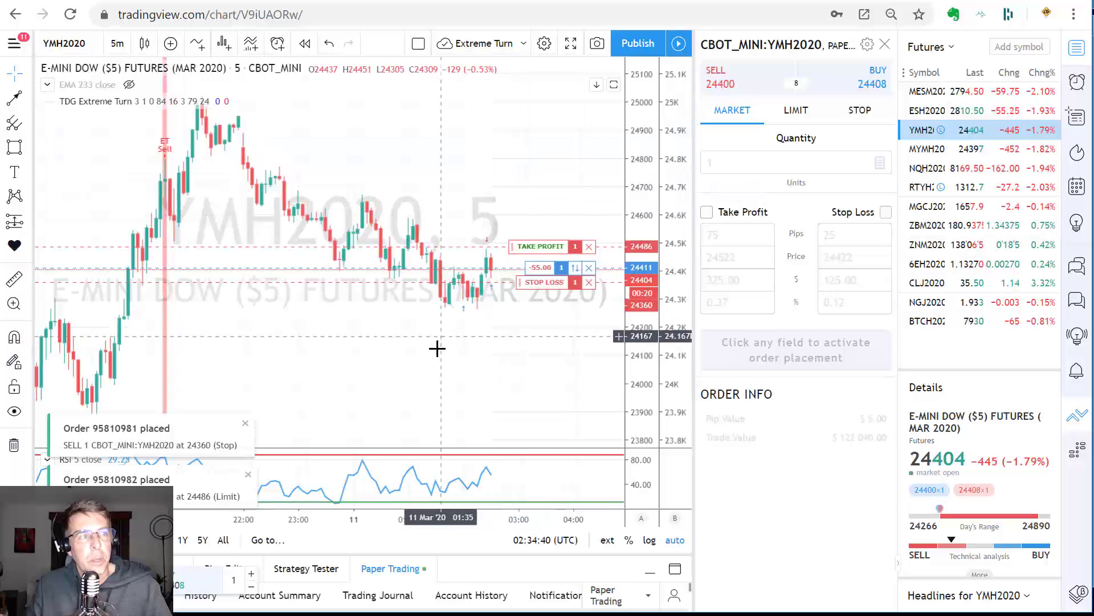
pyautogui.scroll(3, 437, 359)
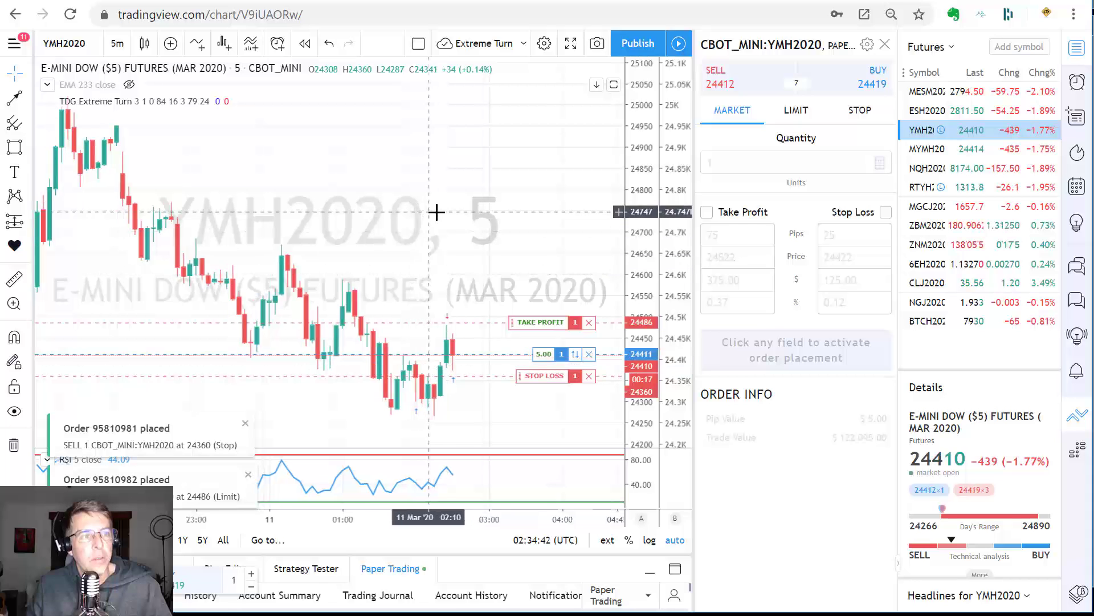
pyautogui.moveTo(438, 212); pyautogui.dragTo(450, 215)
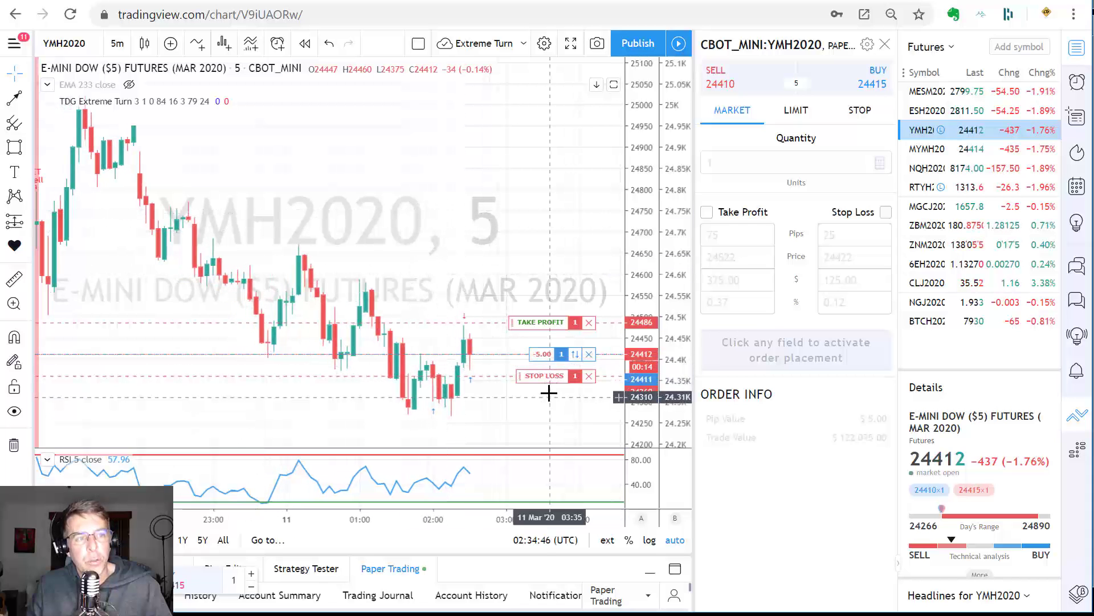
pyautogui.moveTo(549, 382); pyautogui.dragTo(548, 392)
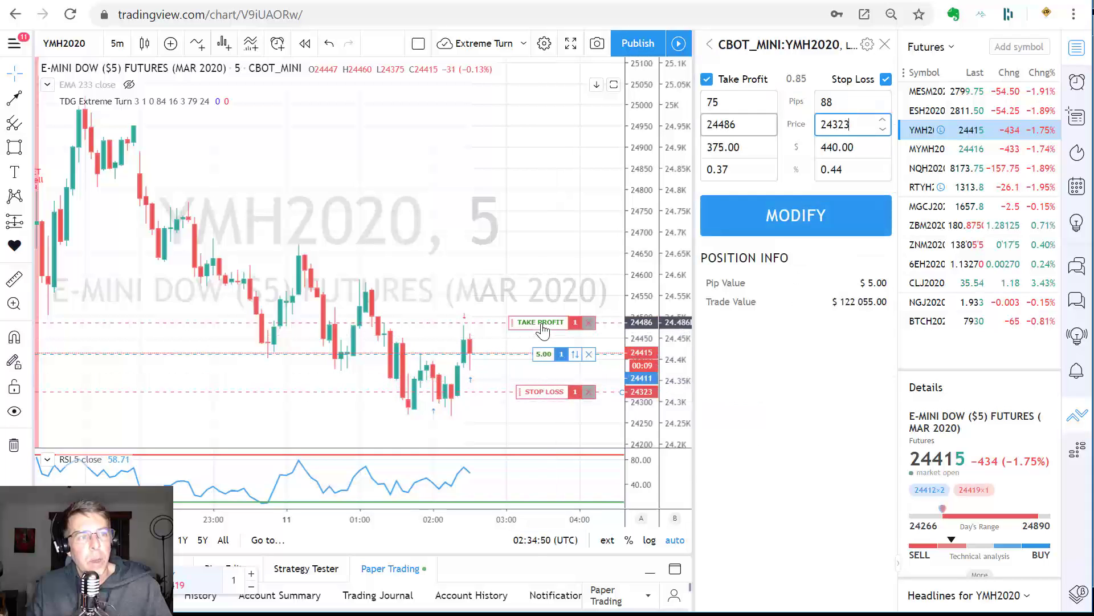
pyautogui.moveTo(542, 322); pyautogui.dragTo(557, 312)
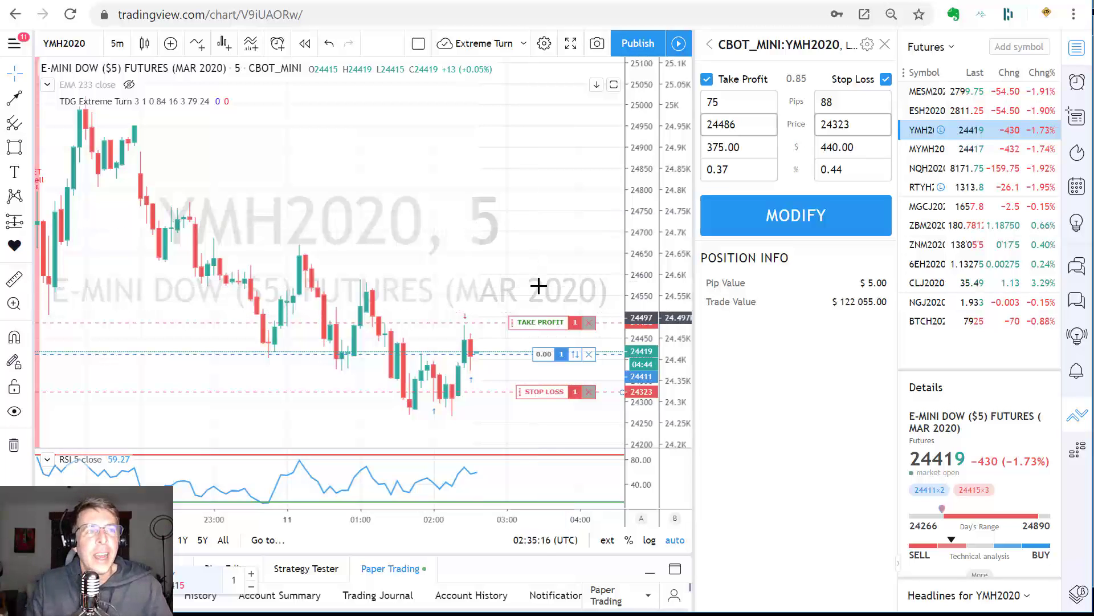
# Switch the trading panel's broker from Paper Trading to Tradovate.
pyautogui.click(676, 570)
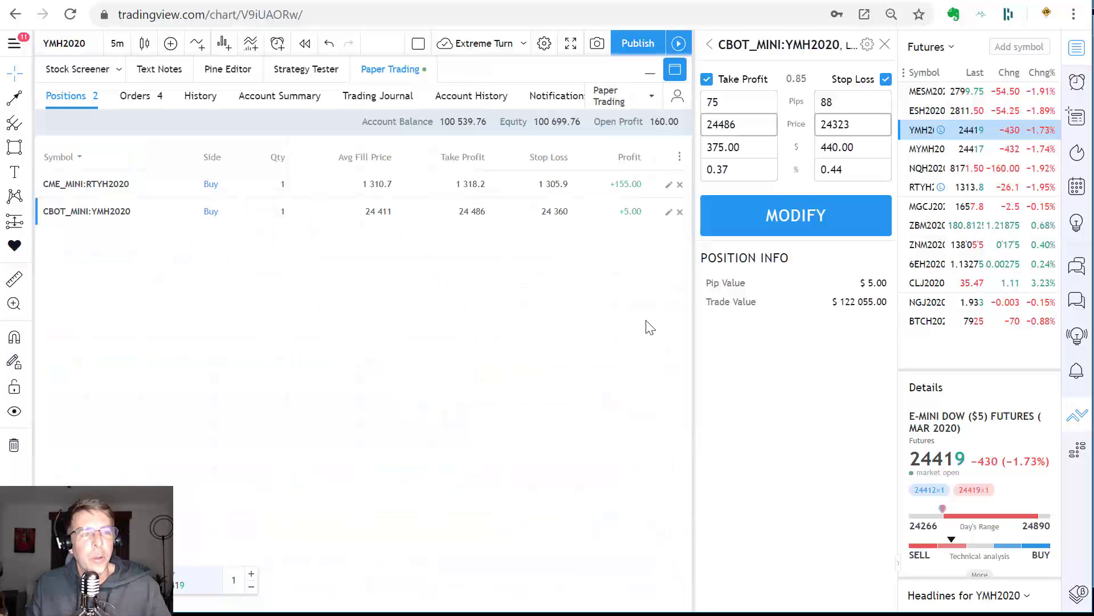
pyautogui.click(644, 101)
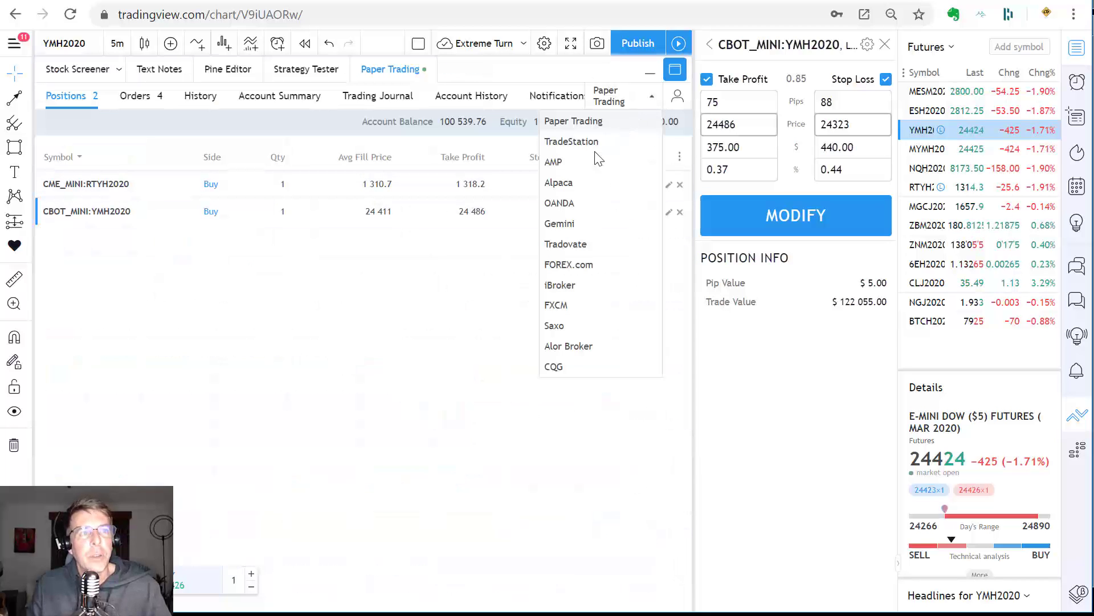
pyautogui.click(576, 250)
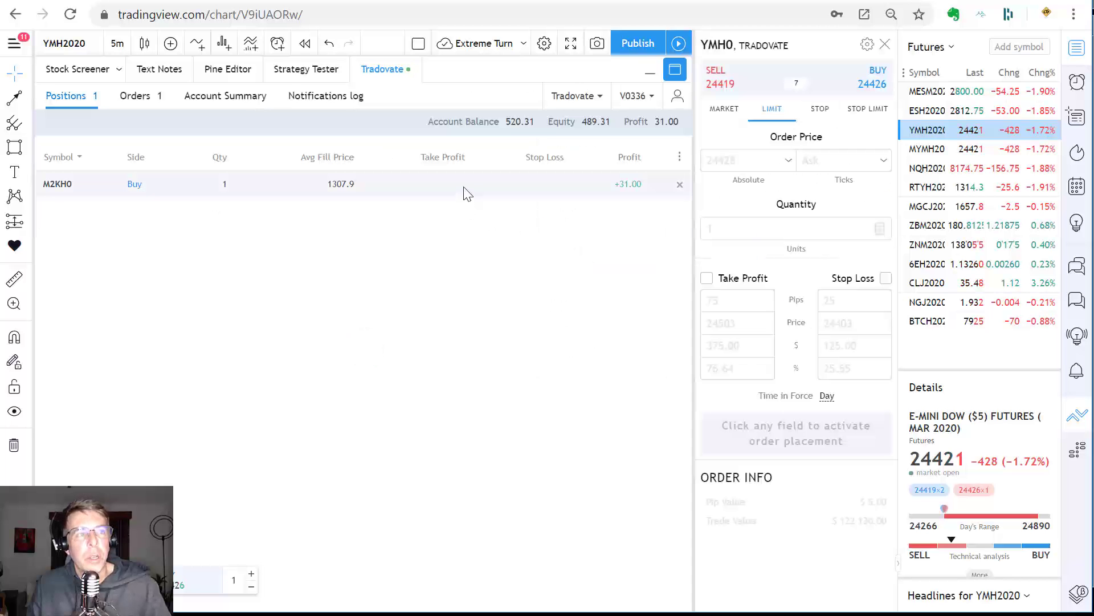
# Check the Tradovate trader page, then restore the chart and close the YMH0 order ticket.
pyautogui.click(289, 6)
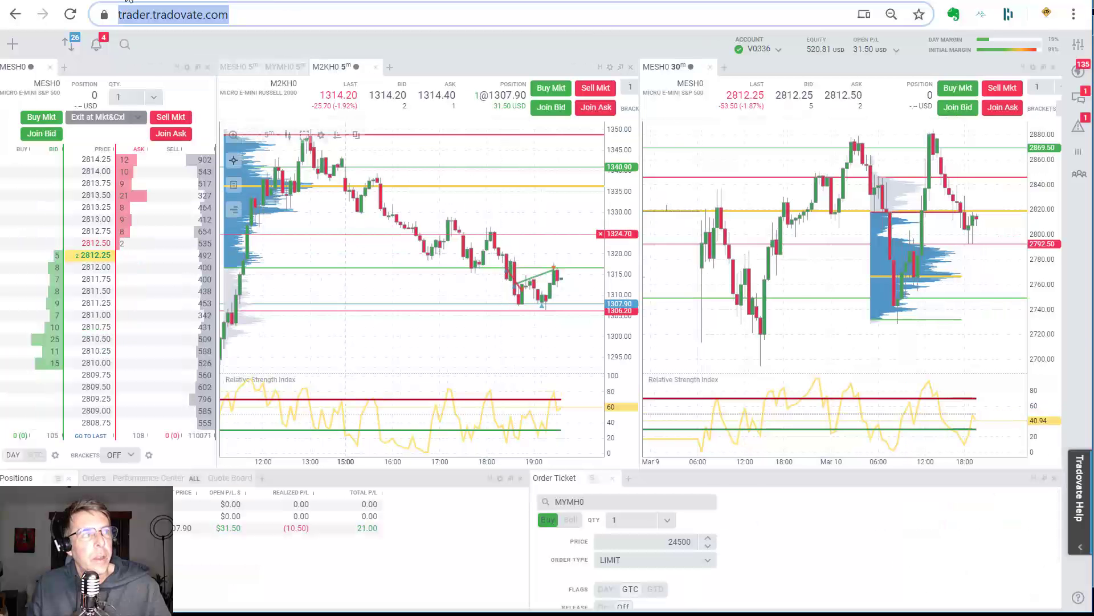
pyautogui.hotkey('ctrl', 'Tab')
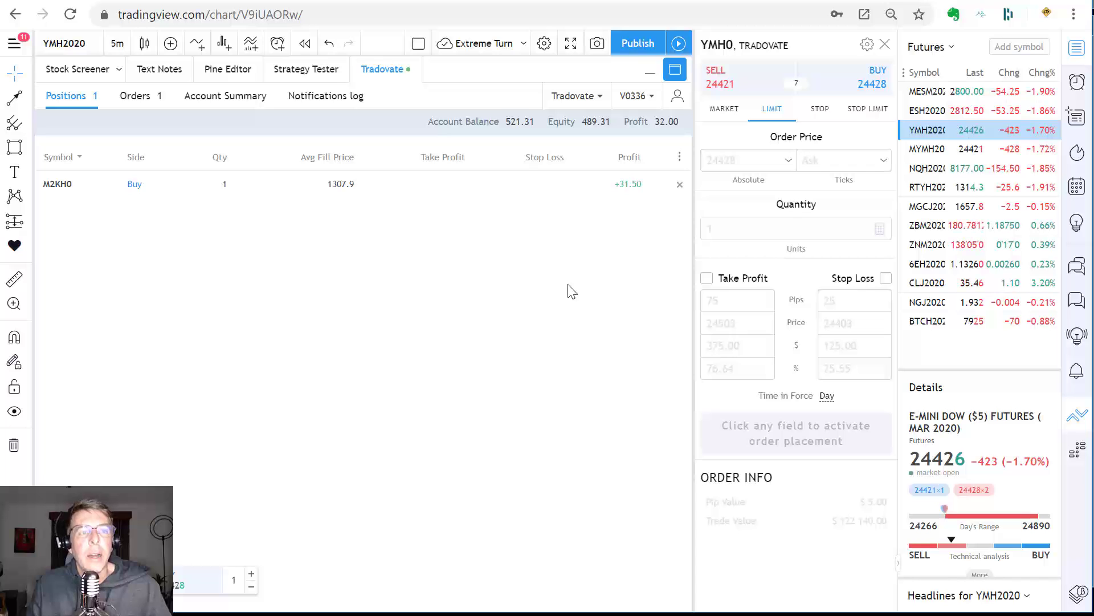
pyautogui.click(674, 73)
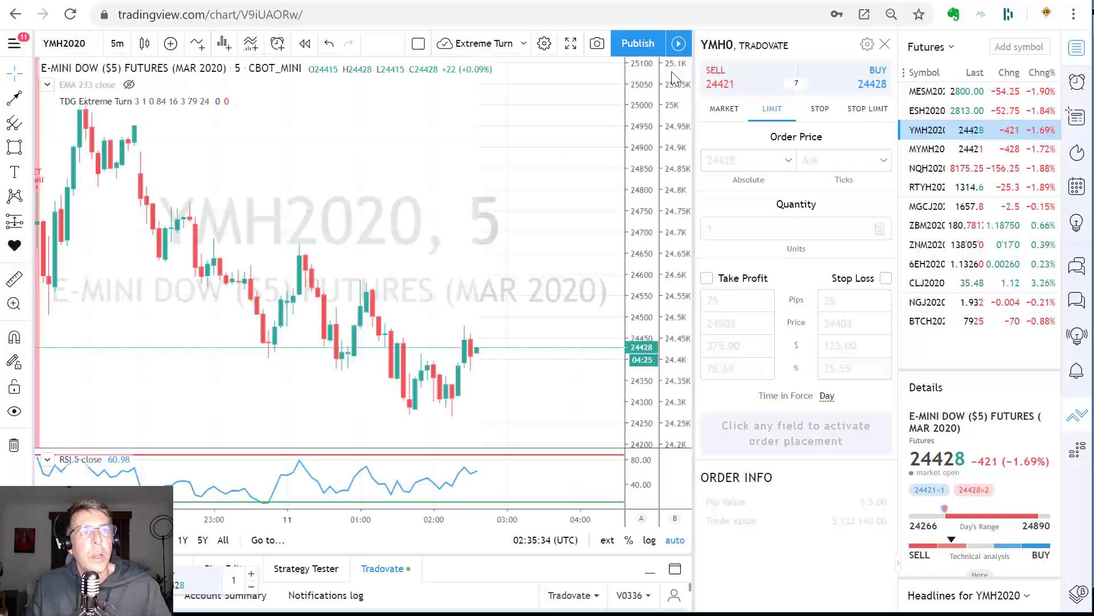
pyautogui.click(885, 45)
pyautogui.moveTo(719, 182); pyautogui.dragTo(699, 183)
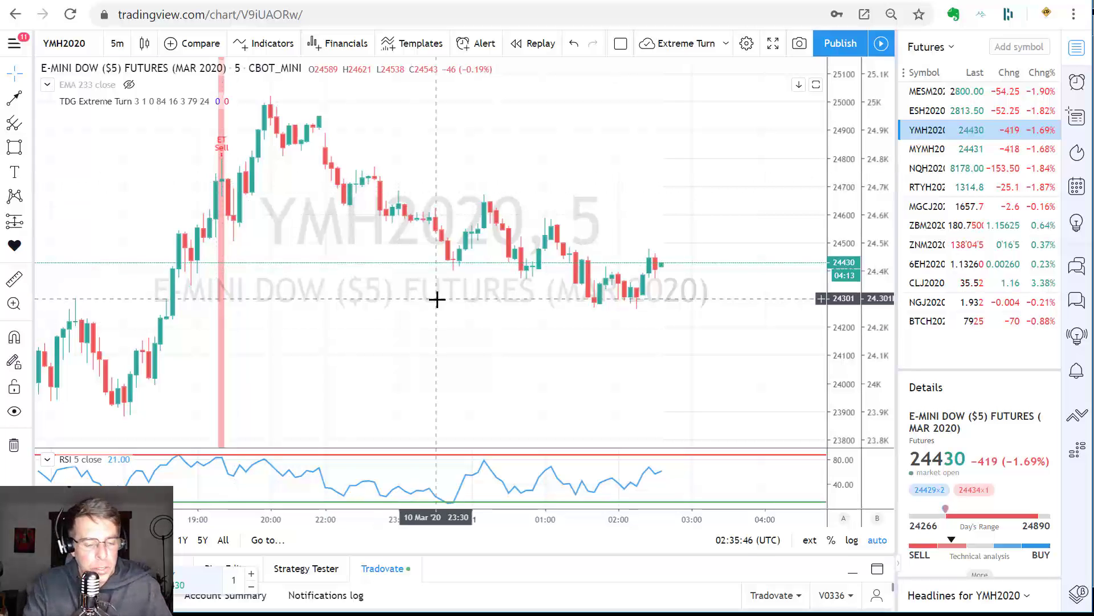
# Set a 60-minute interval, cycle through ESH2020, YMH2020 and MYMH2020, then switch to 120-minute.
pyautogui.write('60')
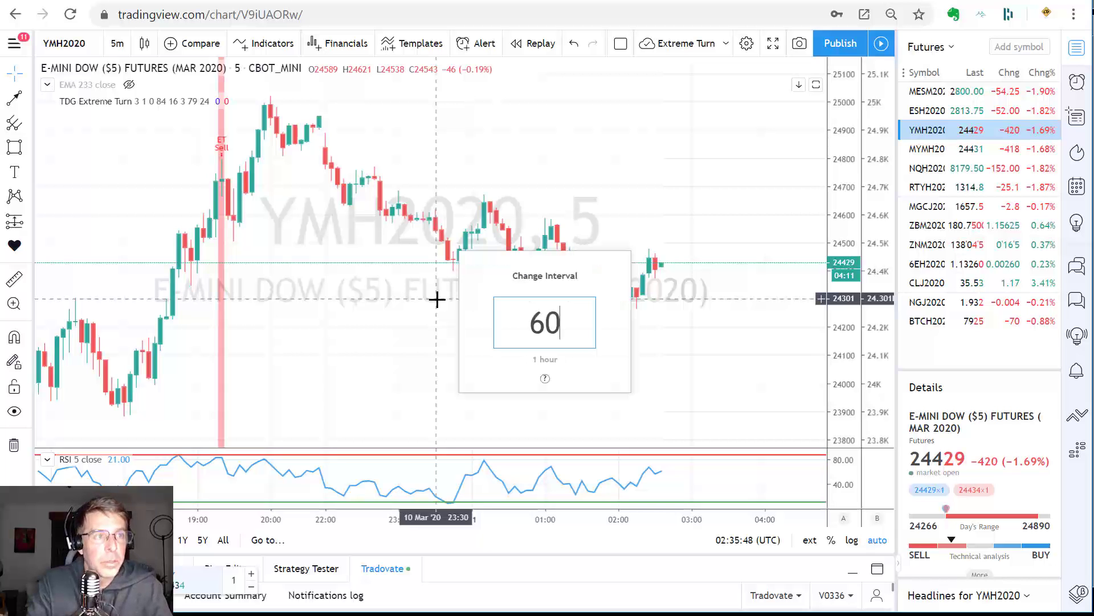
pyautogui.press('Return')
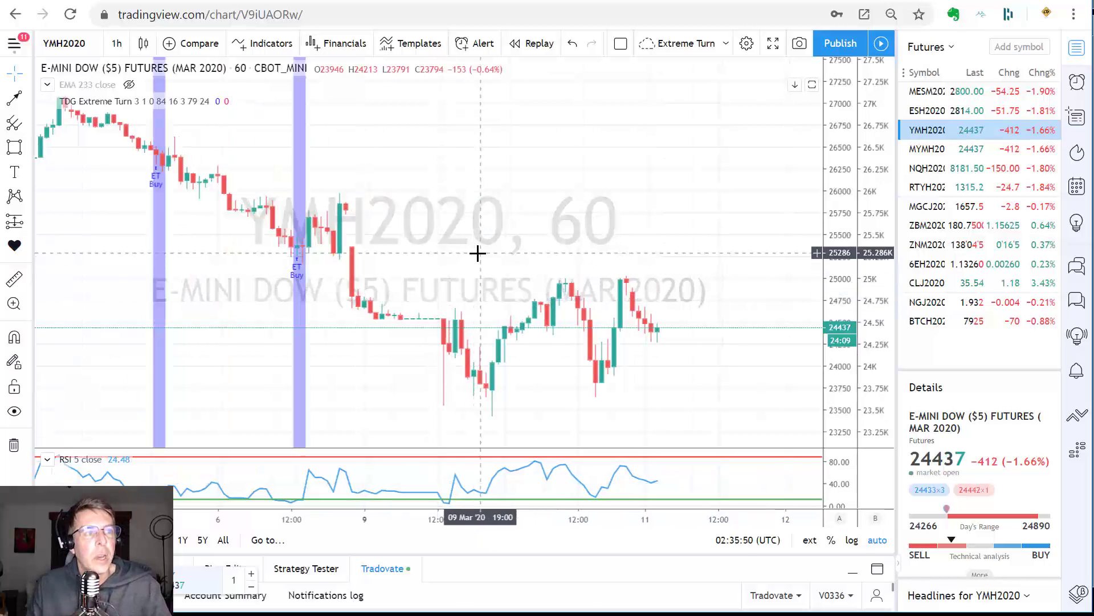
pyautogui.click(923, 111)
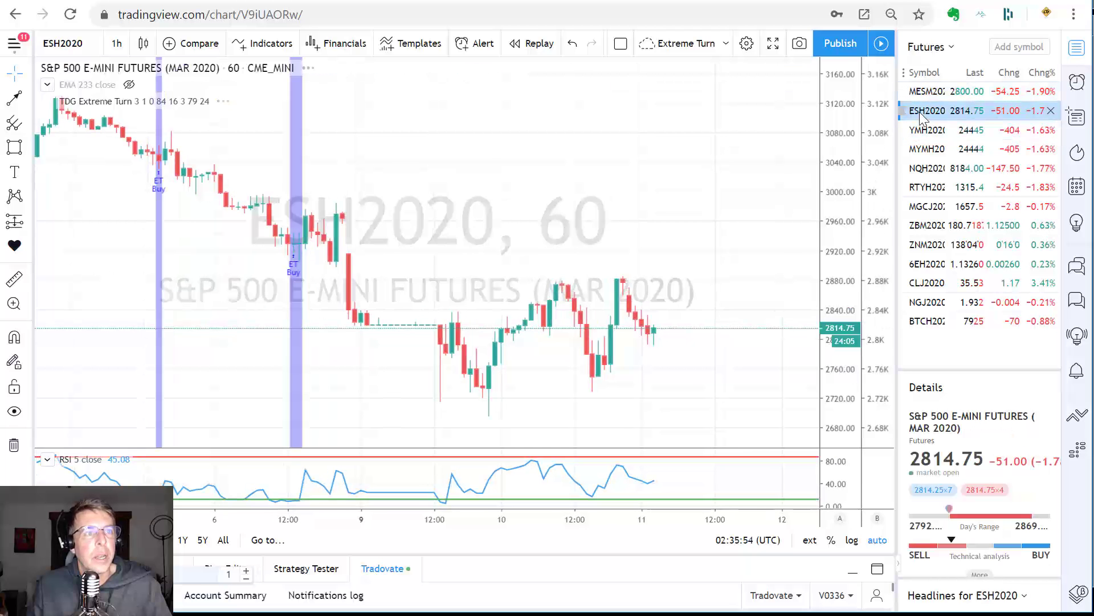
pyautogui.click(921, 130)
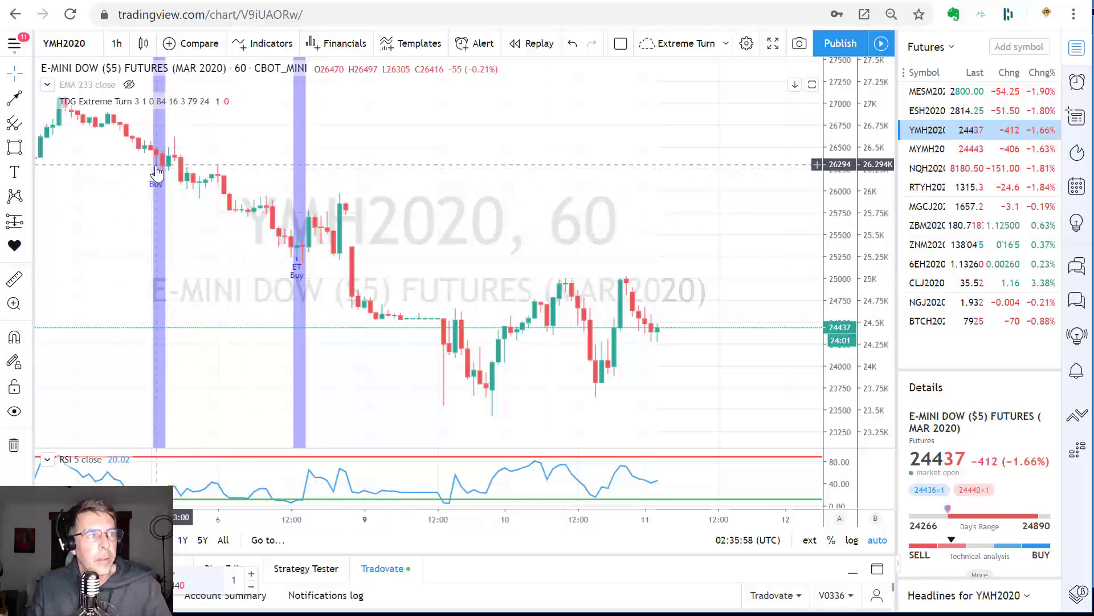
pyautogui.click(929, 150)
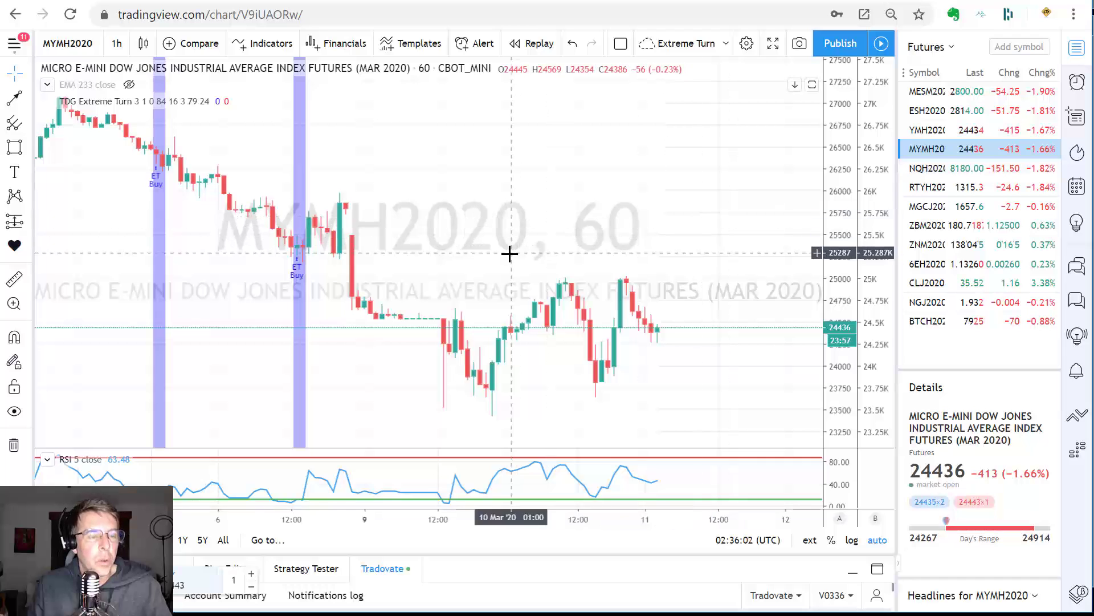
pyautogui.write('120')
pyautogui.press('Return')
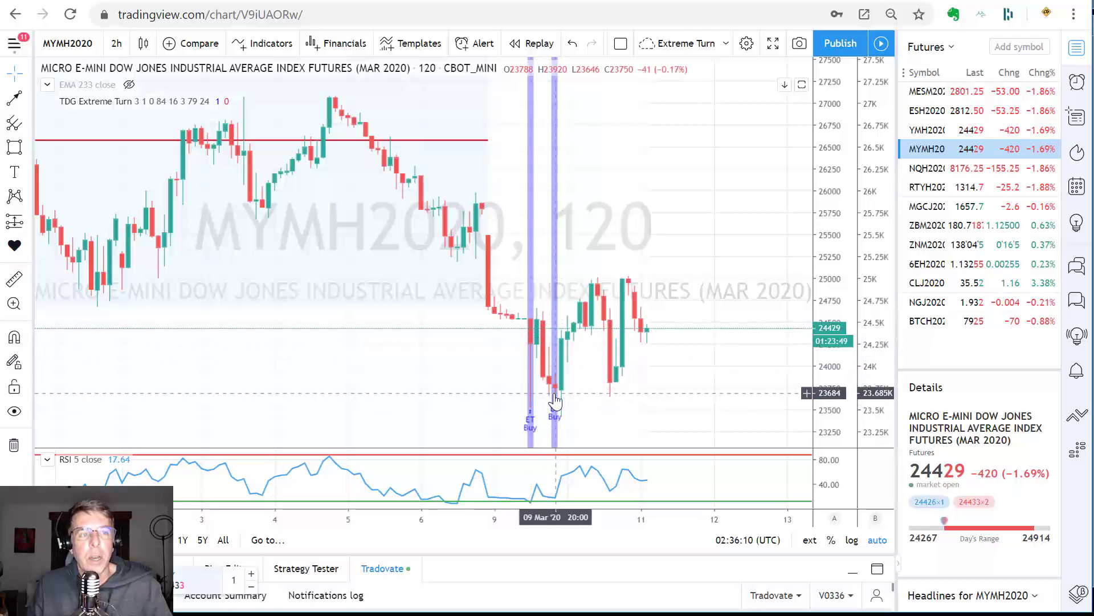
pyautogui.scroll(3, 638, 376)
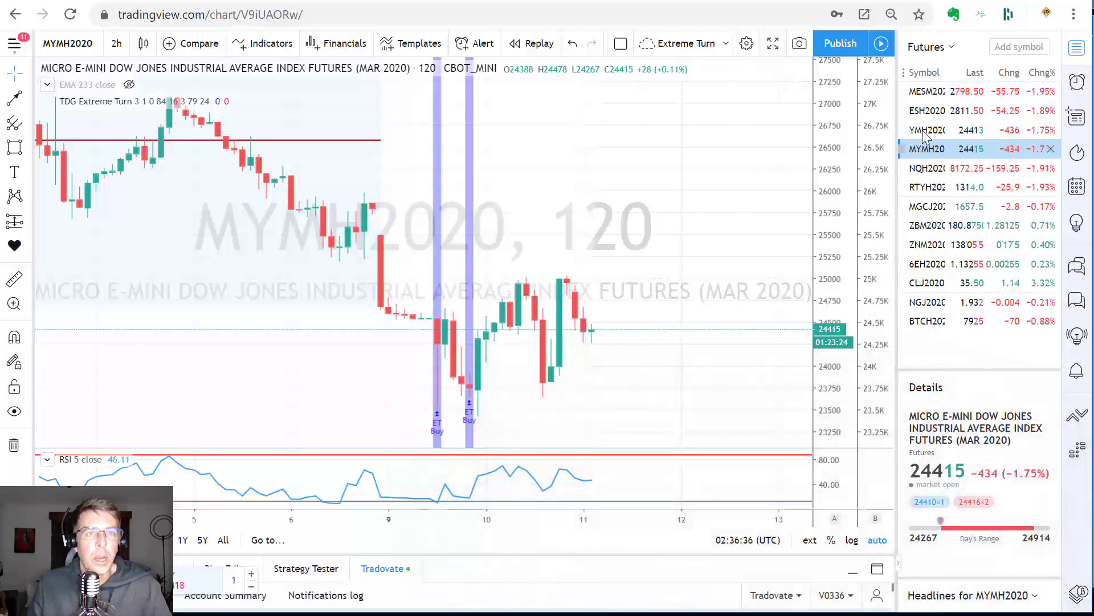
# Switch the chart to ESH2020 and open its full Technical Analysis Summary.
pyautogui.click(926, 112)
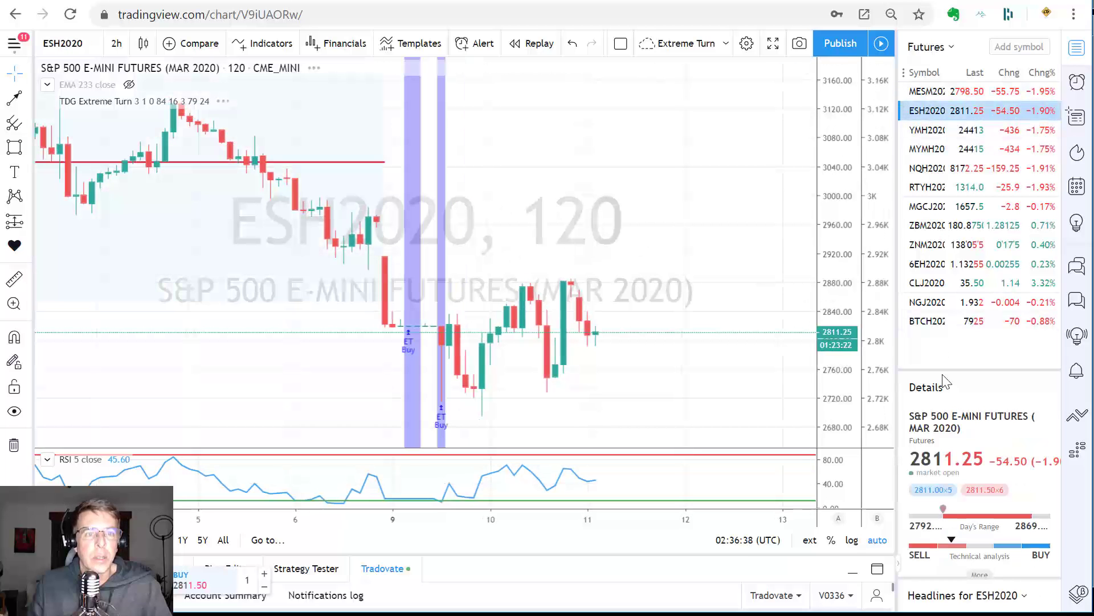
pyautogui.scroll(-1, 963, 428)
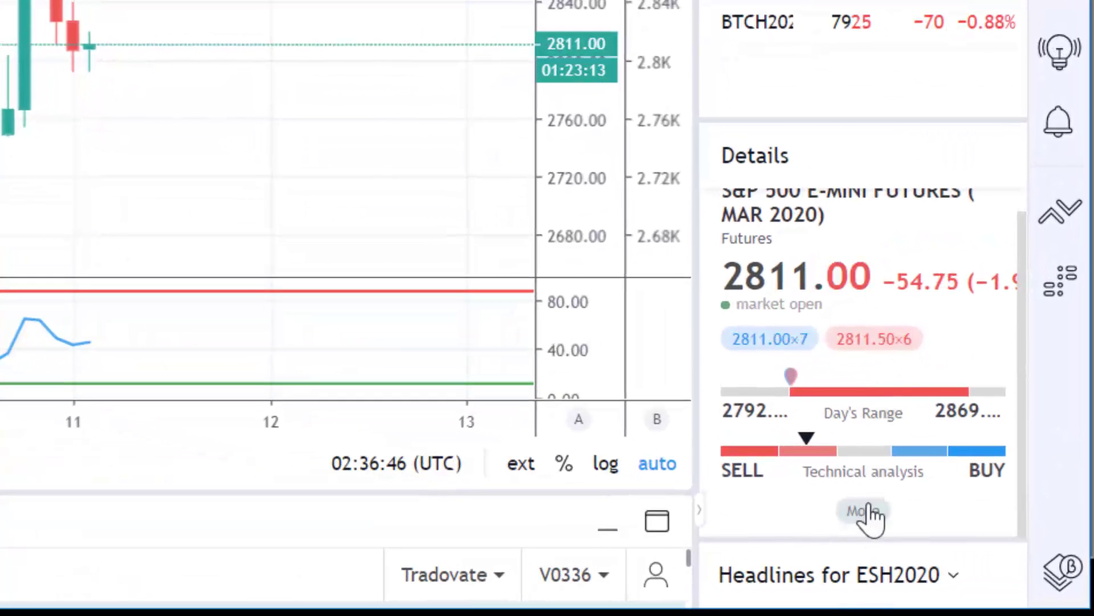
pyautogui.click(864, 511)
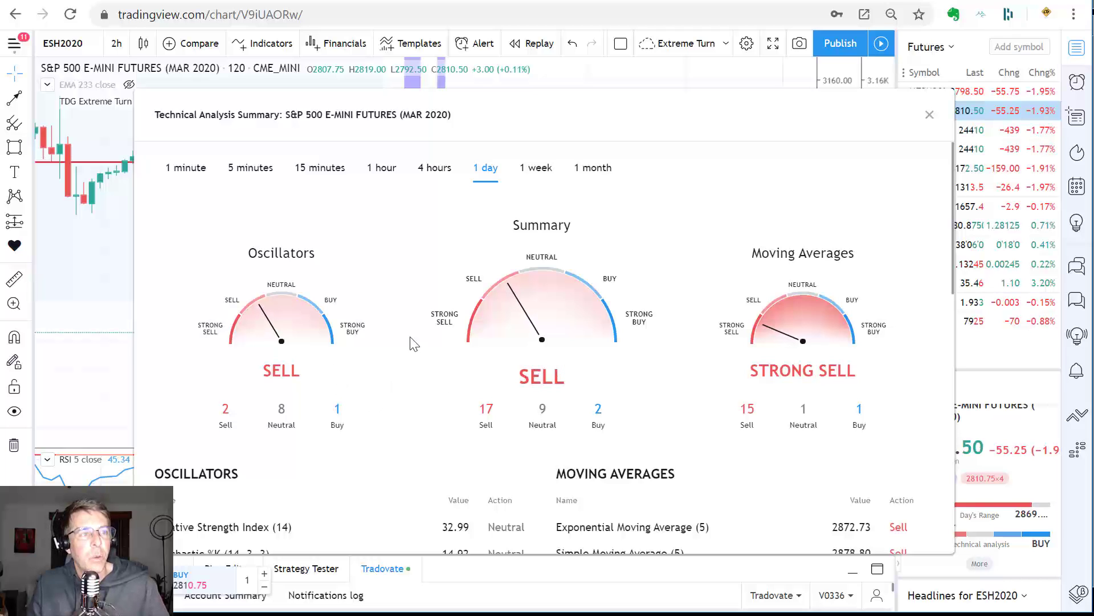
pyautogui.scroll(-3, 759, 310)
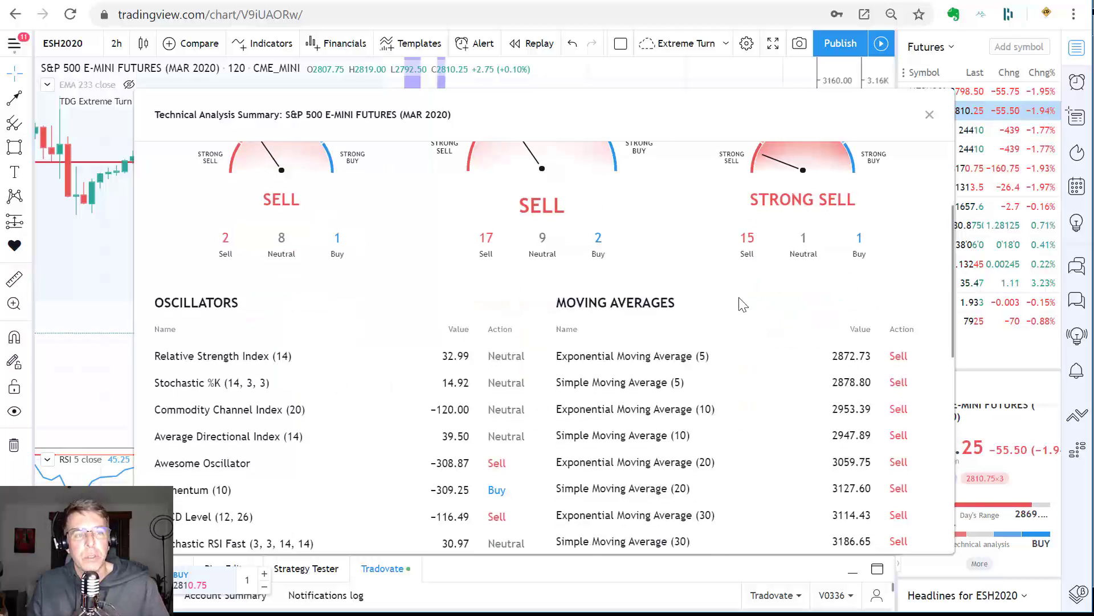
pyautogui.scroll(-2, 738, 304)
pyautogui.scroll(-2, 622, 309)
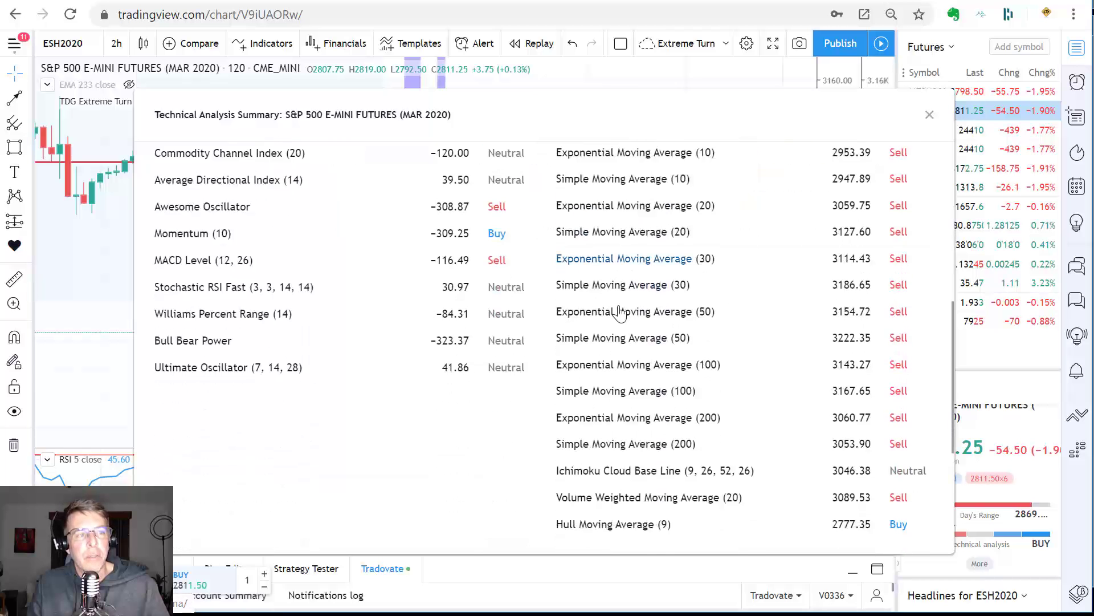
pyautogui.scroll(7, 418, 190)
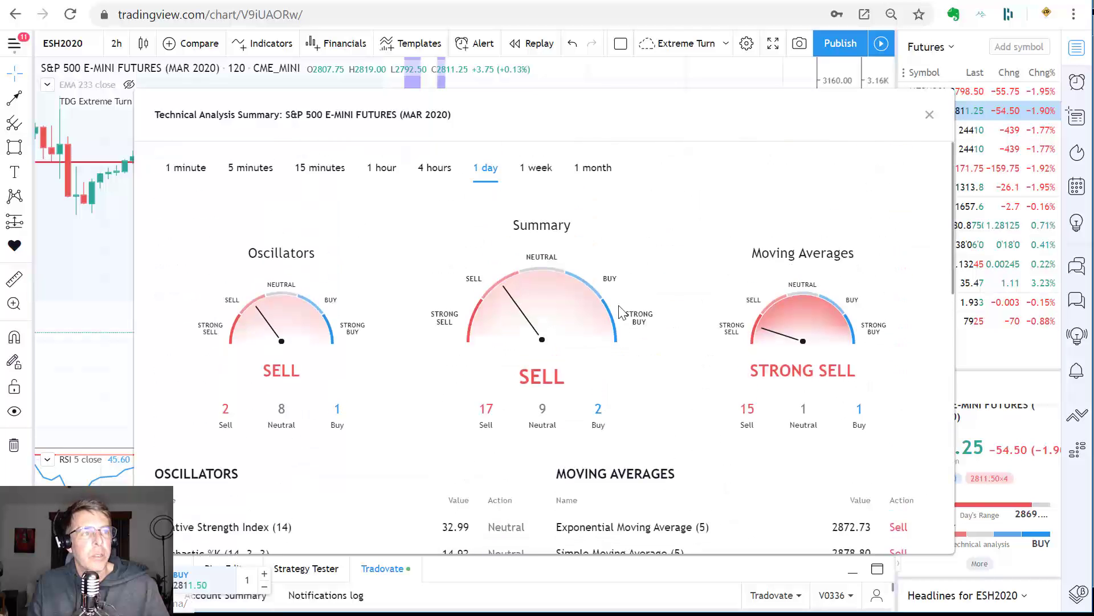
# Review the 1-hour S&P 500 E-mini summary, rated Strong Sell, then close it.
pyautogui.click(380, 169)
pyautogui.scroll(-10, 468, 300)
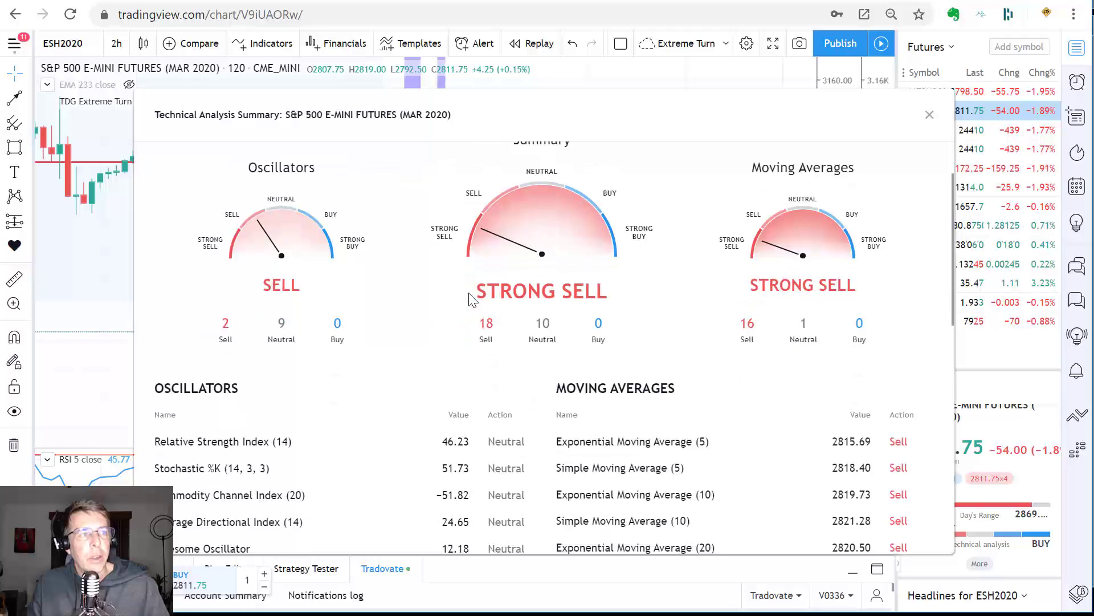
pyautogui.scroll(10, 508, 323)
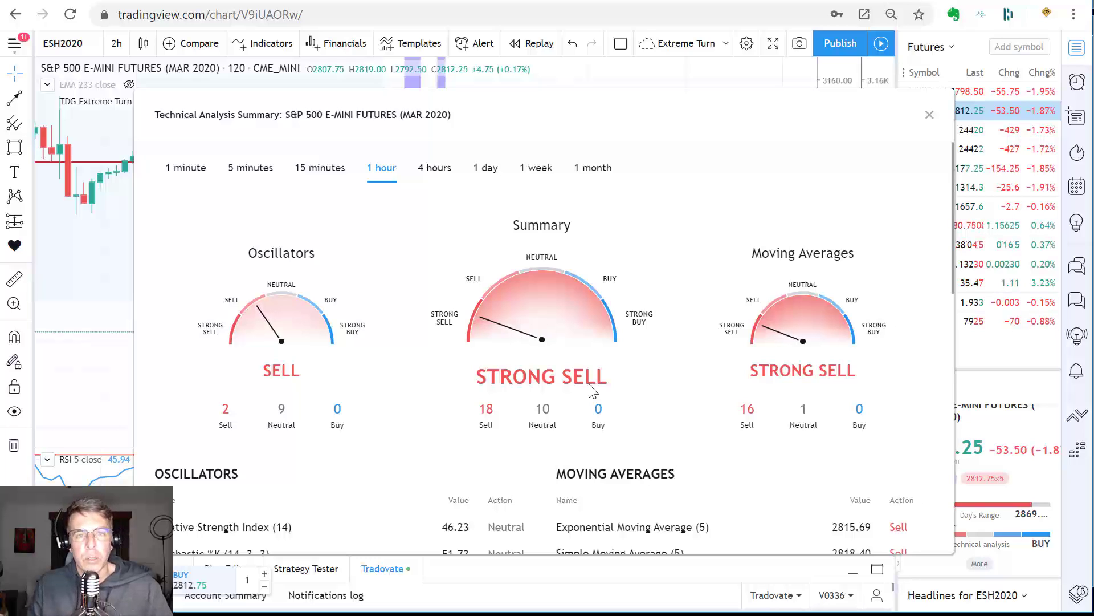
pyautogui.scroll(-2, 634, 374)
pyautogui.scroll(-6, 632, 371)
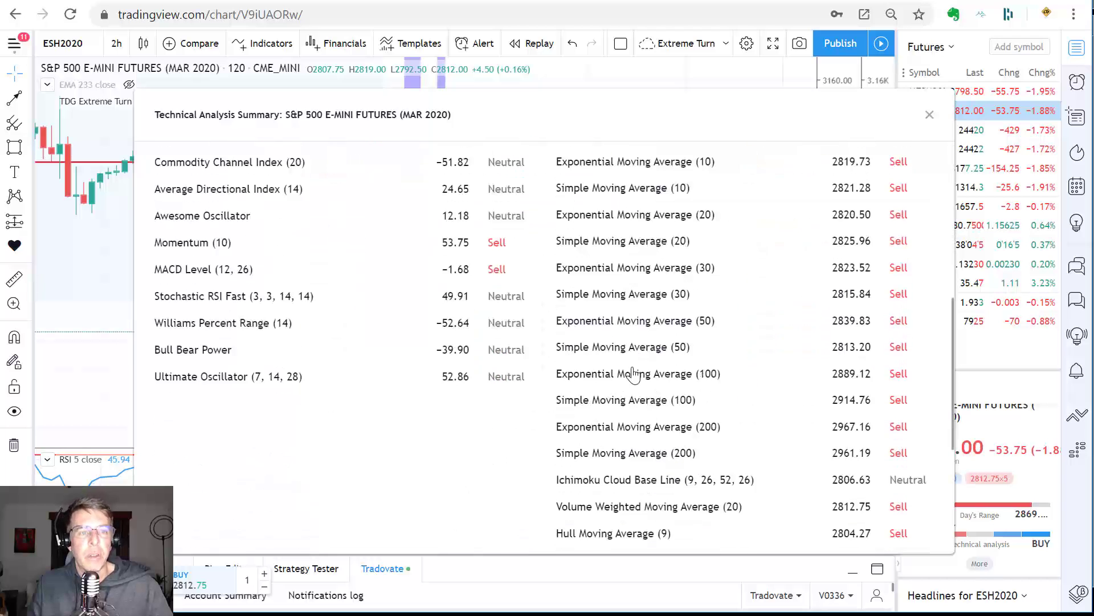
pyautogui.scroll(6, 632, 370)
pyautogui.click(929, 115)
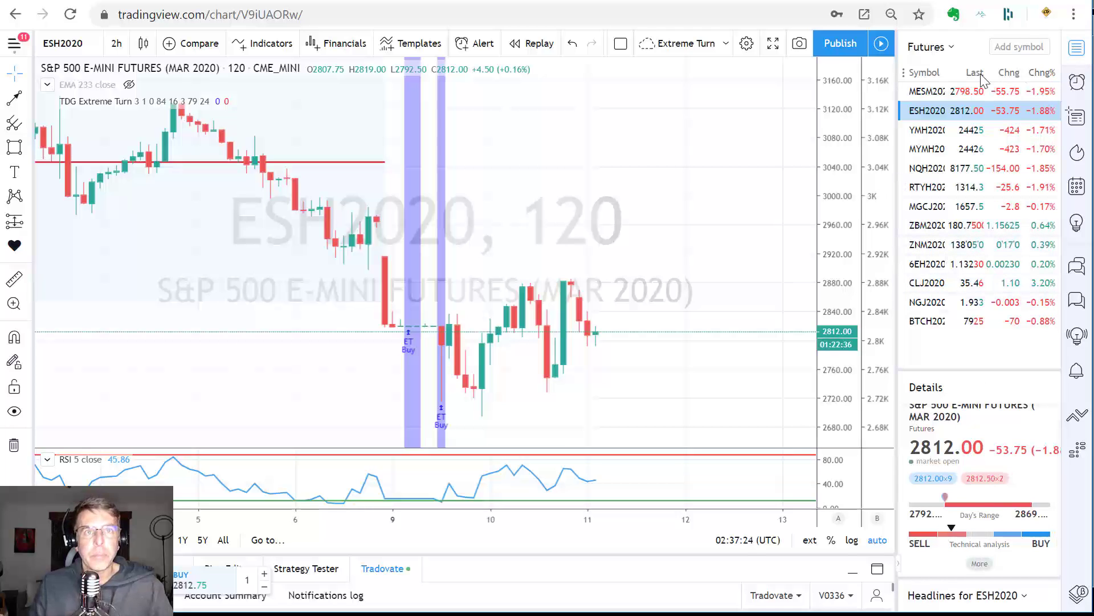
# Switch to YMH2020 and review its 1-day technical summary: Sell, Moving Averages Strong Sell.
pyautogui.moveTo(969, 105)
pyautogui.mouseDown()
pyautogui.moveTo(1048, 57)
pyautogui.moveTo(818, 57)
pyautogui.mouseUp()
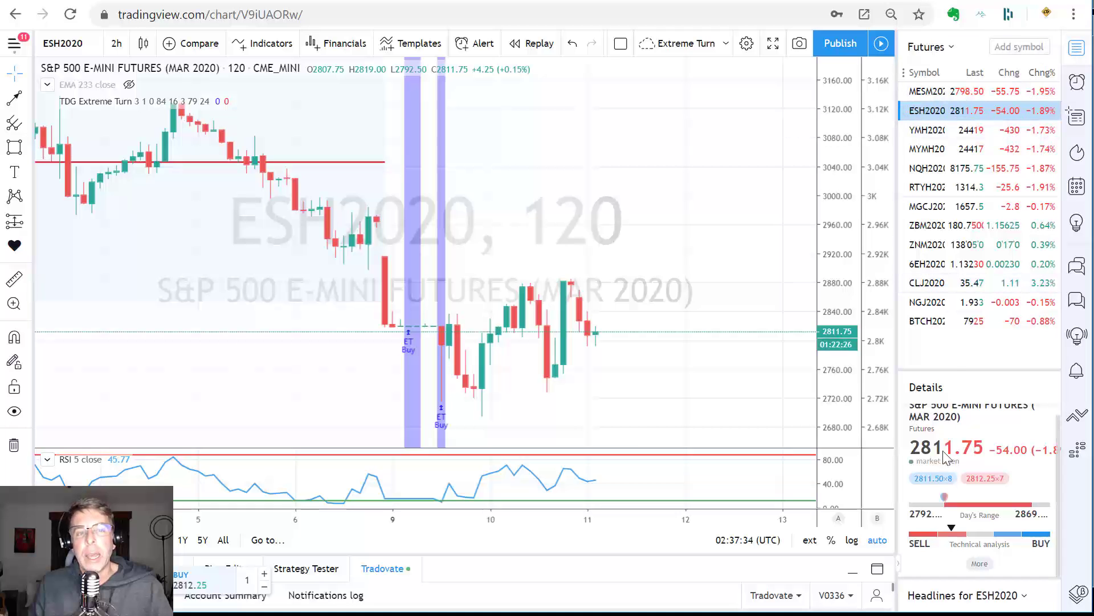
pyautogui.click(927, 130)
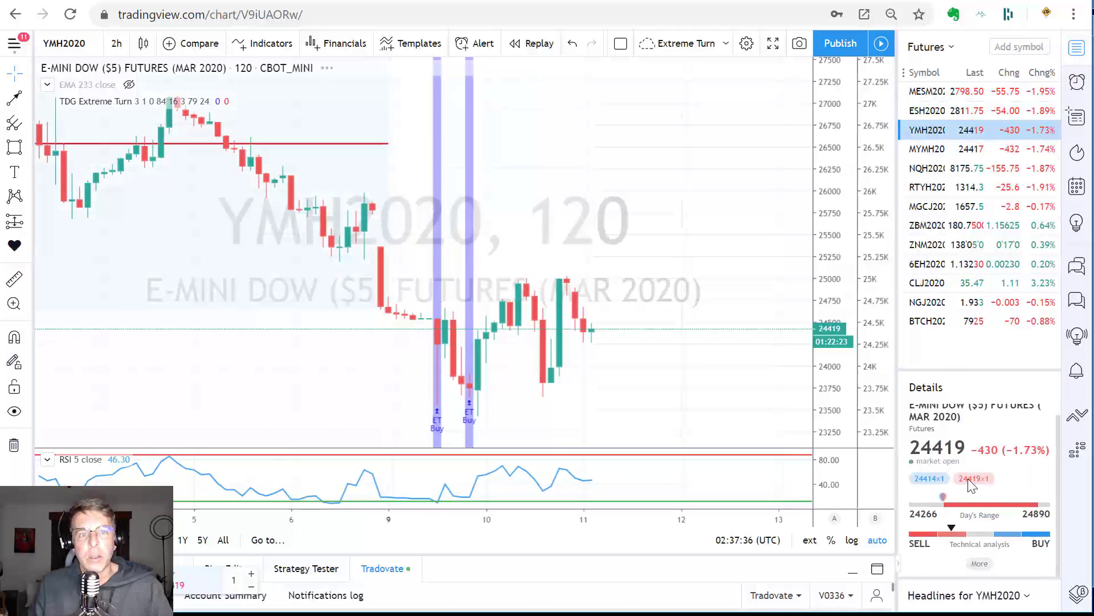
pyautogui.click(979, 565)
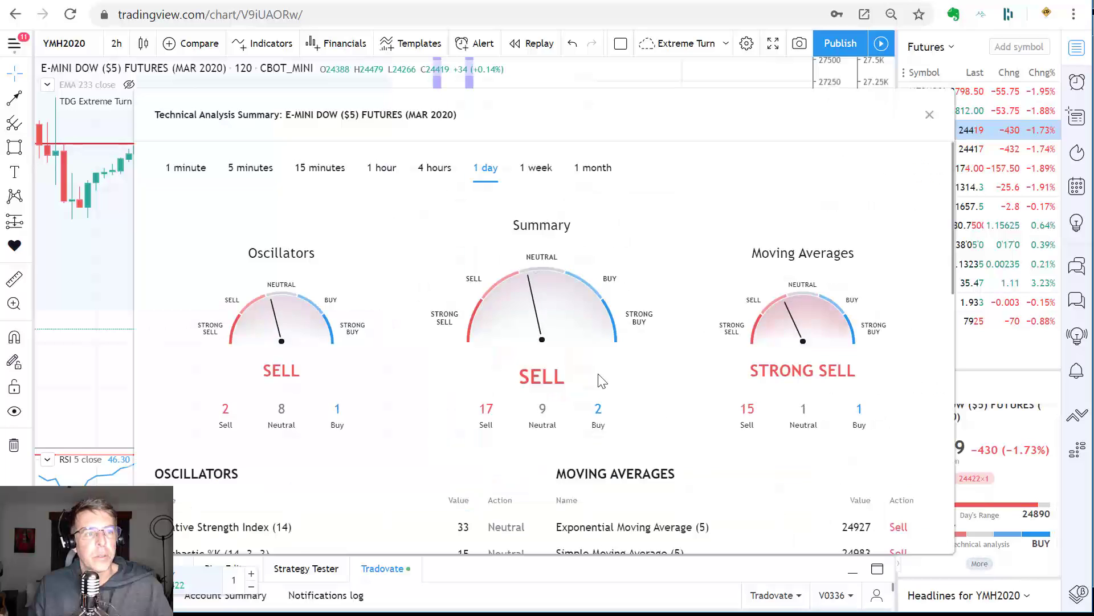
pyautogui.scroll(-8, 590, 376)
pyautogui.scroll(8, 591, 376)
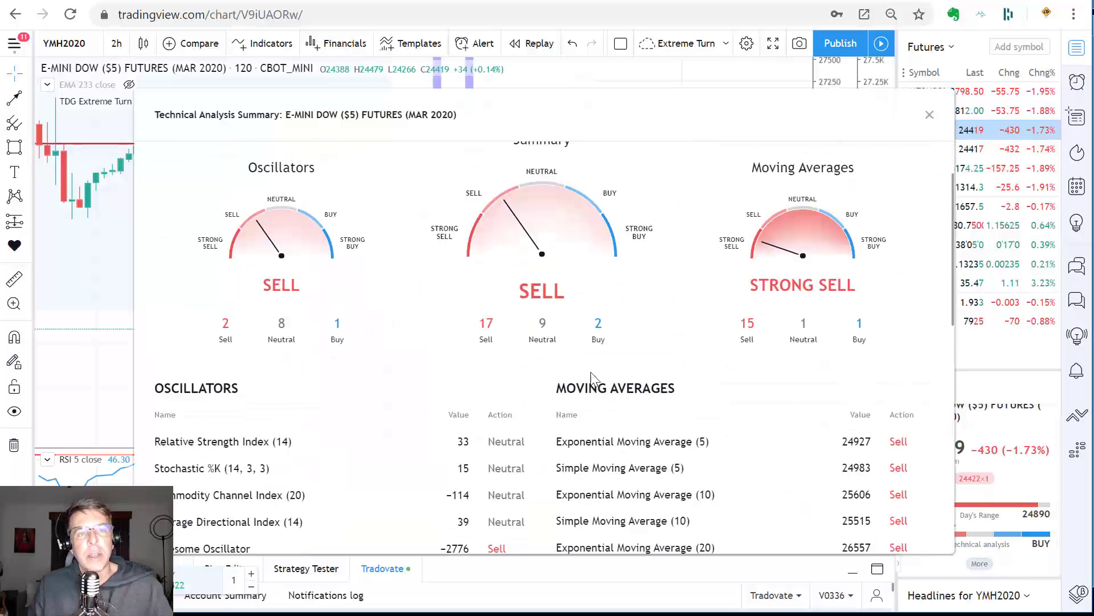
pyautogui.scroll(-1, 593, 379)
pyautogui.scroll(-1, 593, 379)
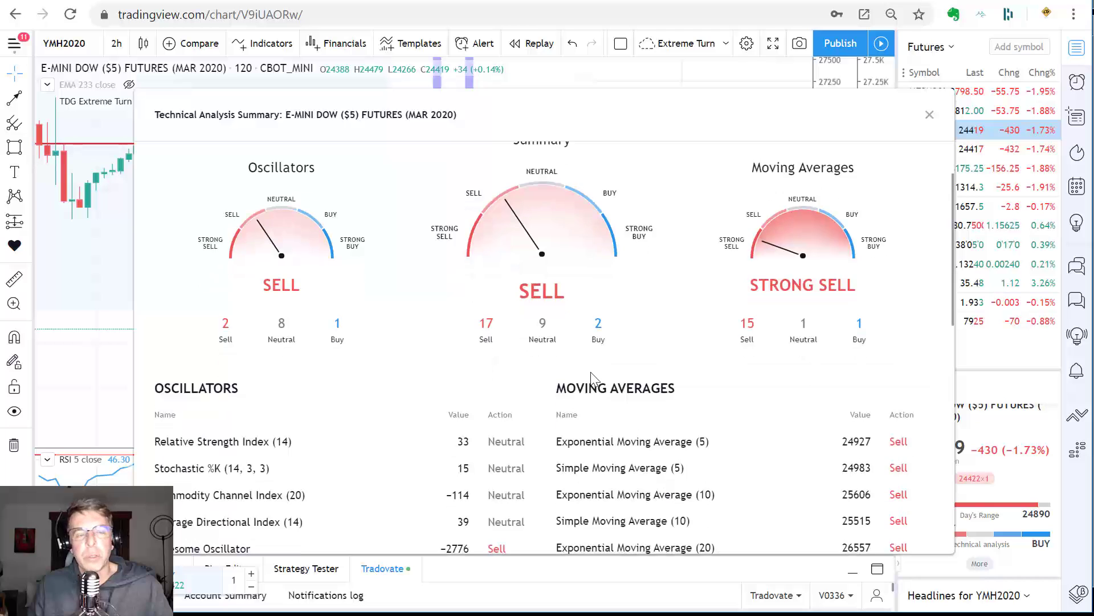
pyautogui.scroll(-2, 591, 373)
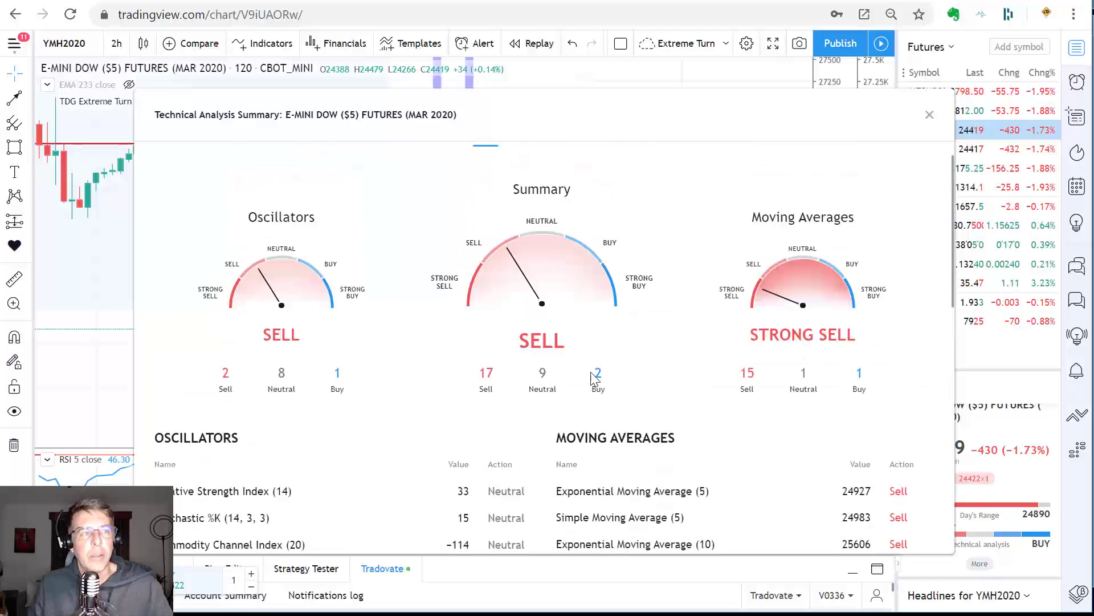
pyautogui.scroll(4, 591, 375)
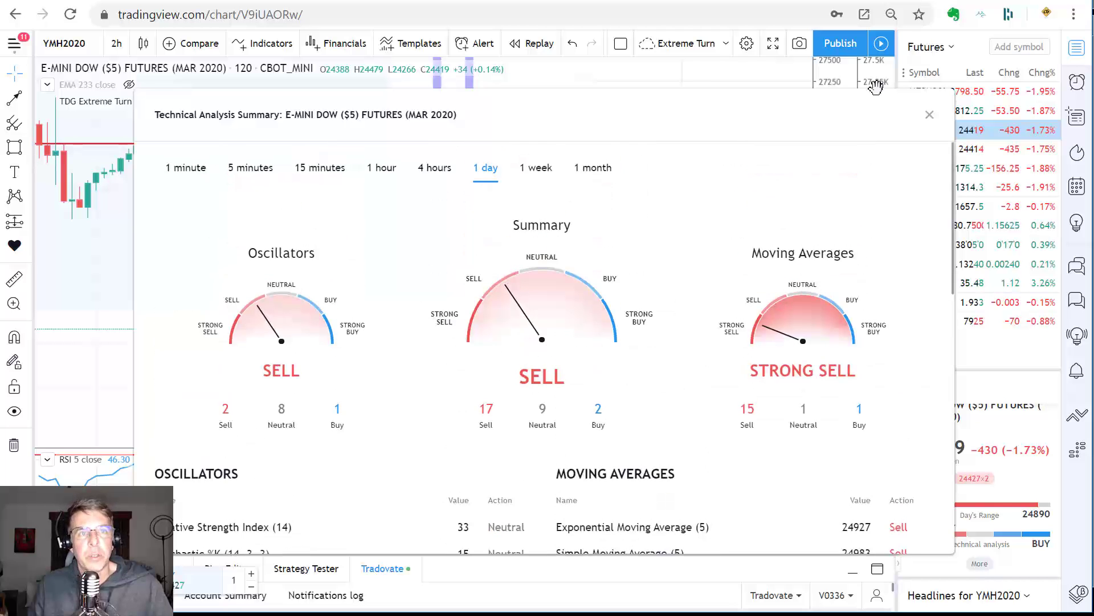
# Close the E-mini Dow Technical Analysis Summary to return to the YMH2020 2-hour chart.
pyautogui.click(929, 115)
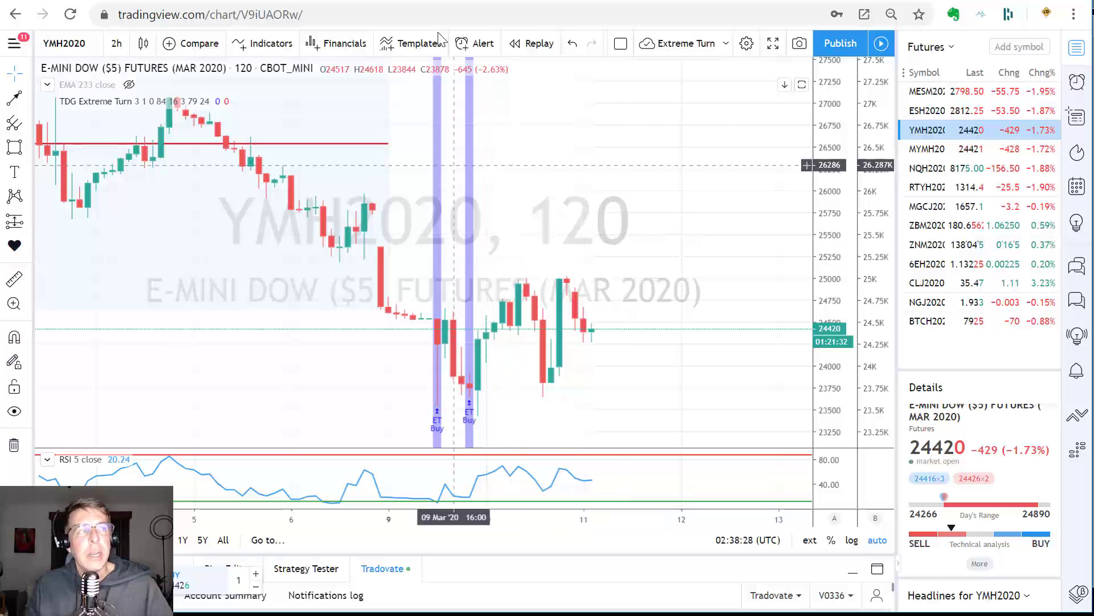
pyautogui.hotkey('alt', 'Tab')
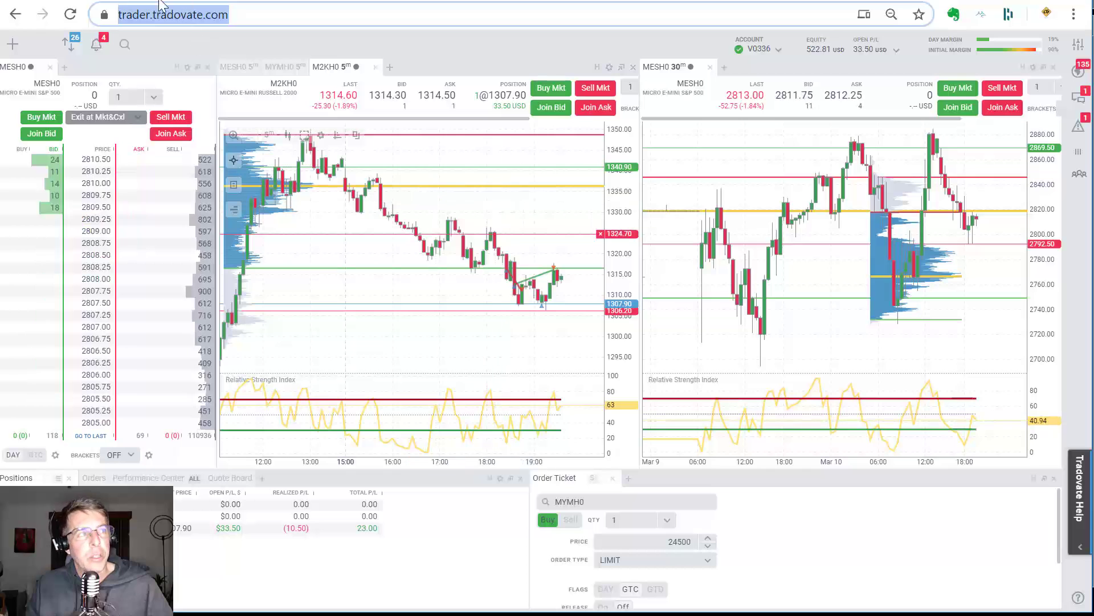
pyautogui.hotkey('alt', 'Tab')
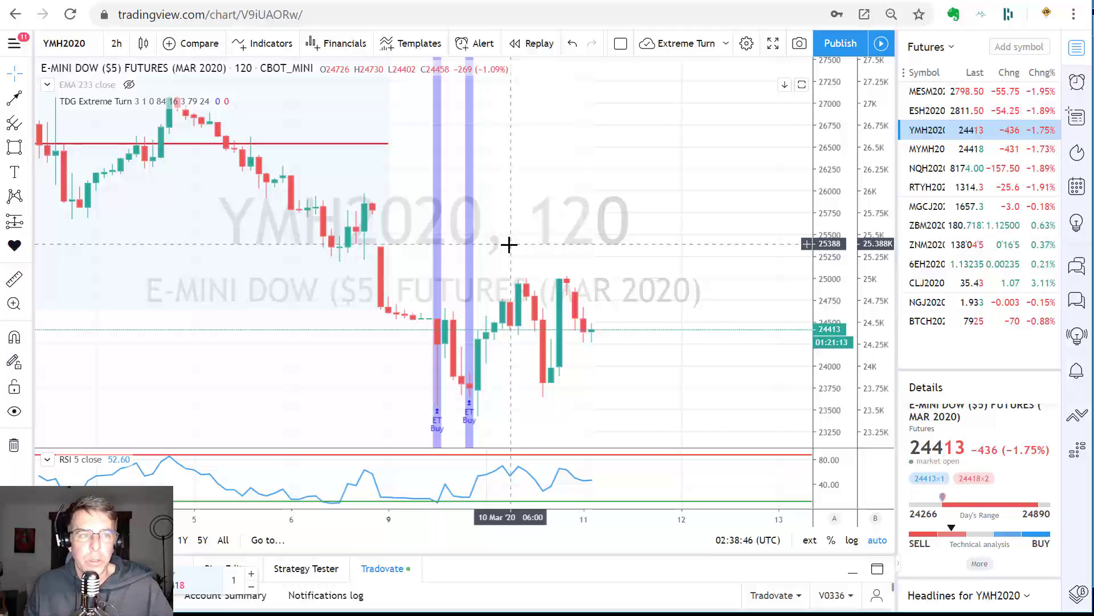
# Expand the trading panel and switch it to the Paper Trading account.
pyautogui.click(878, 570)
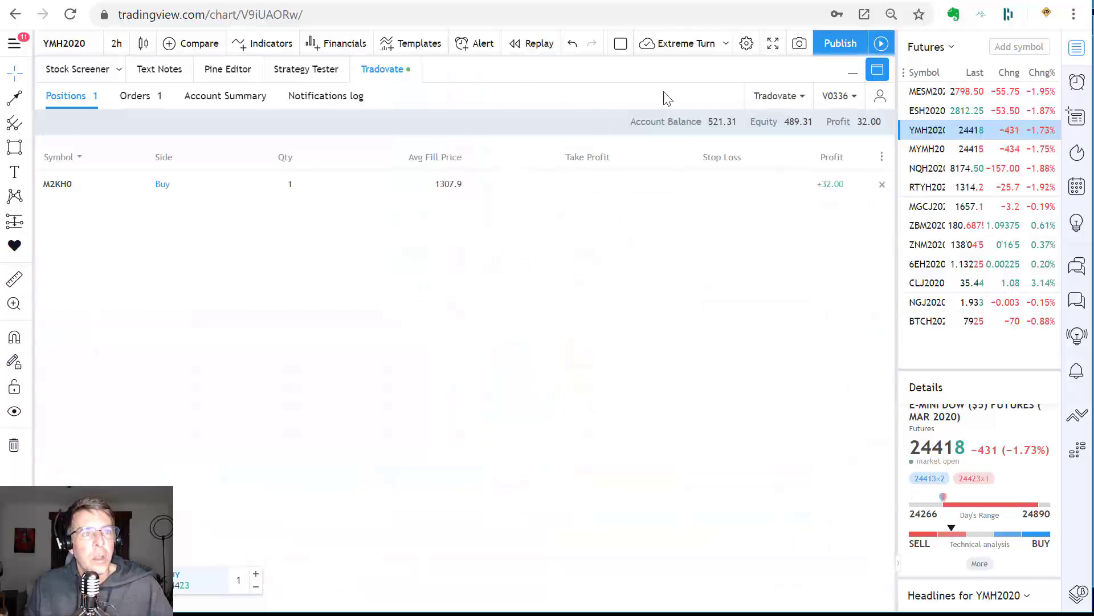
pyautogui.click(778, 97)
pyautogui.click(750, 122)
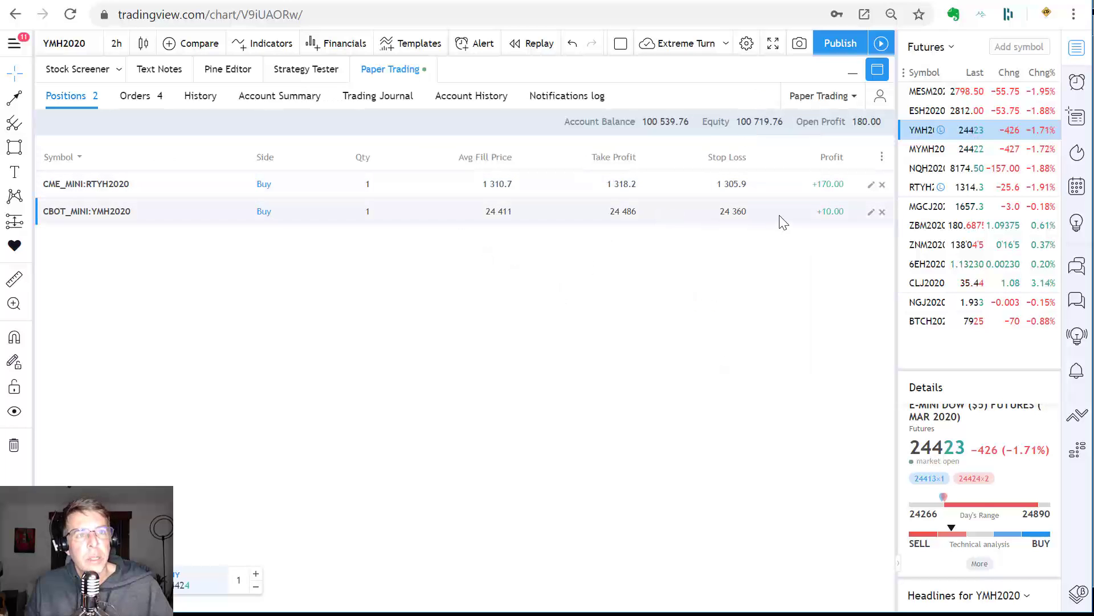
# Close the RTYH2020 and YMH2020 paper positions, sold at 1314.2 and 24418.
pyautogui.click(883, 188)
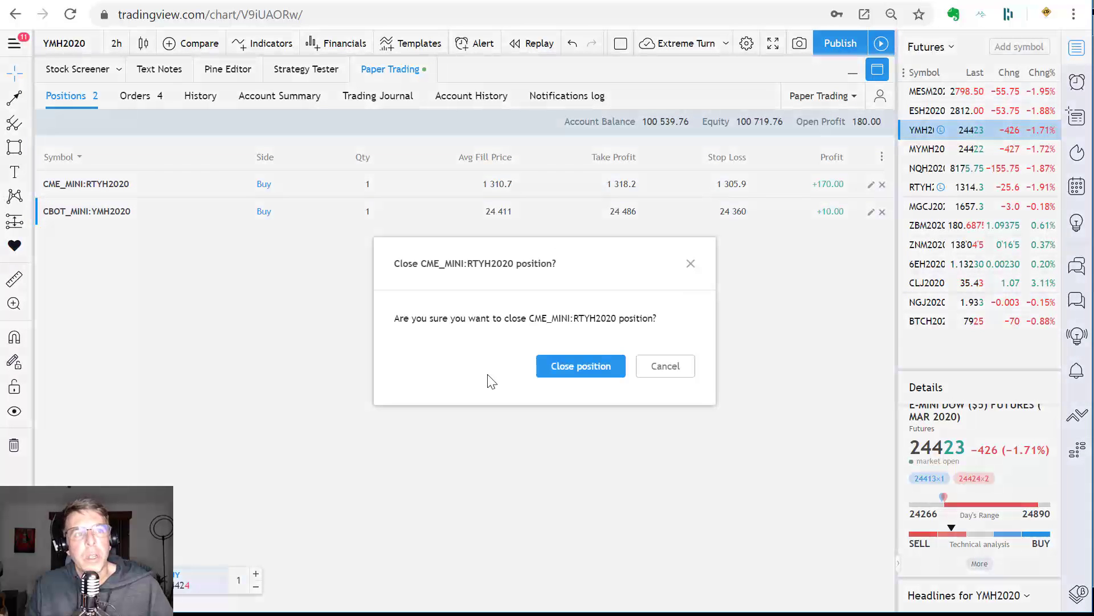
pyautogui.click(557, 368)
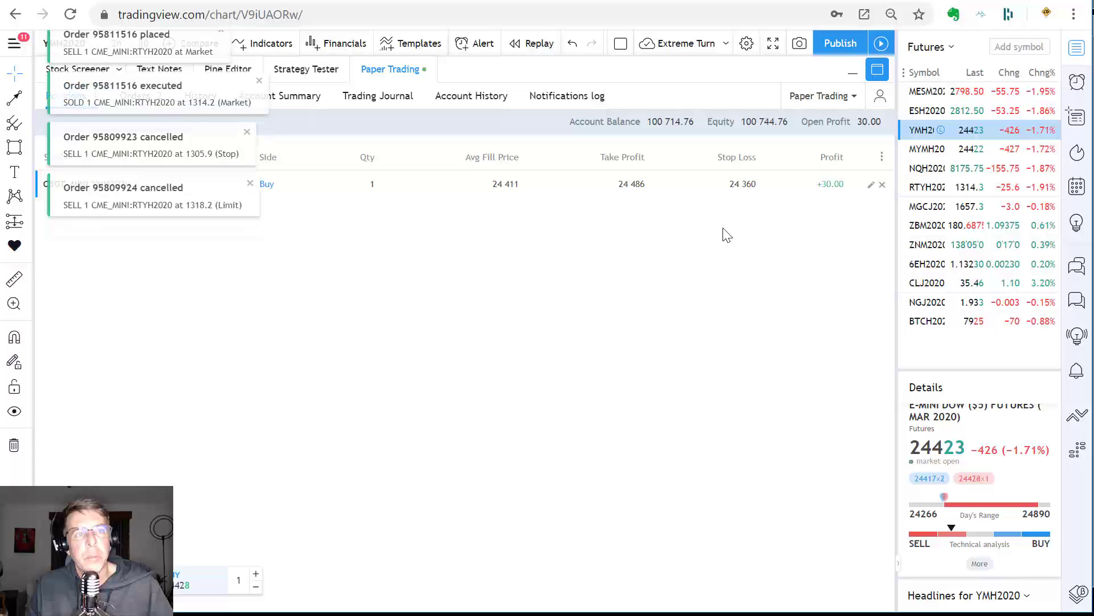
pyautogui.click(881, 187)
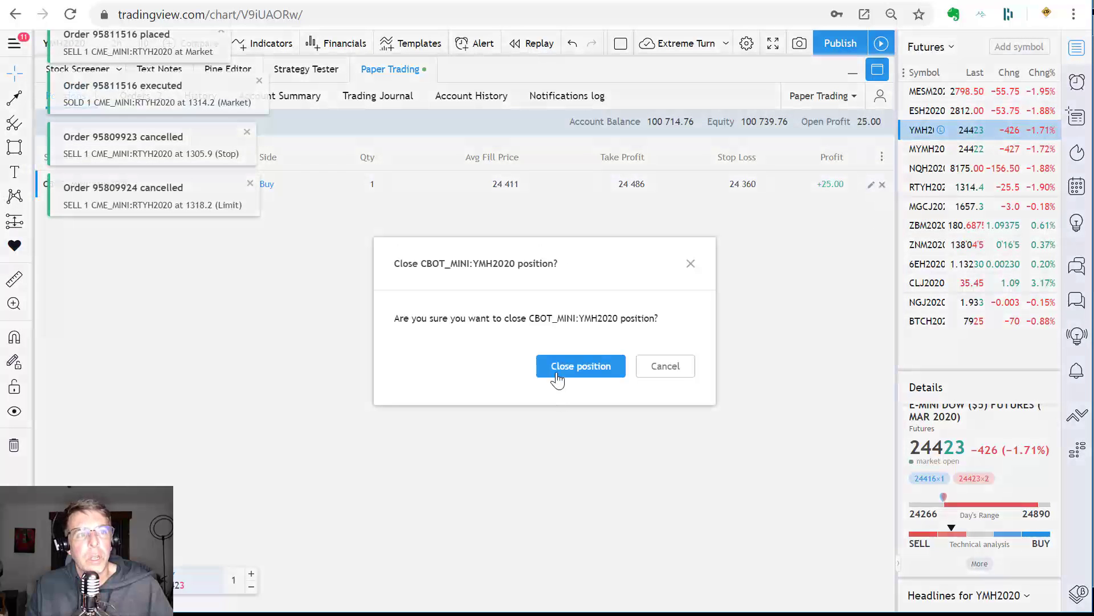
pyautogui.click(559, 367)
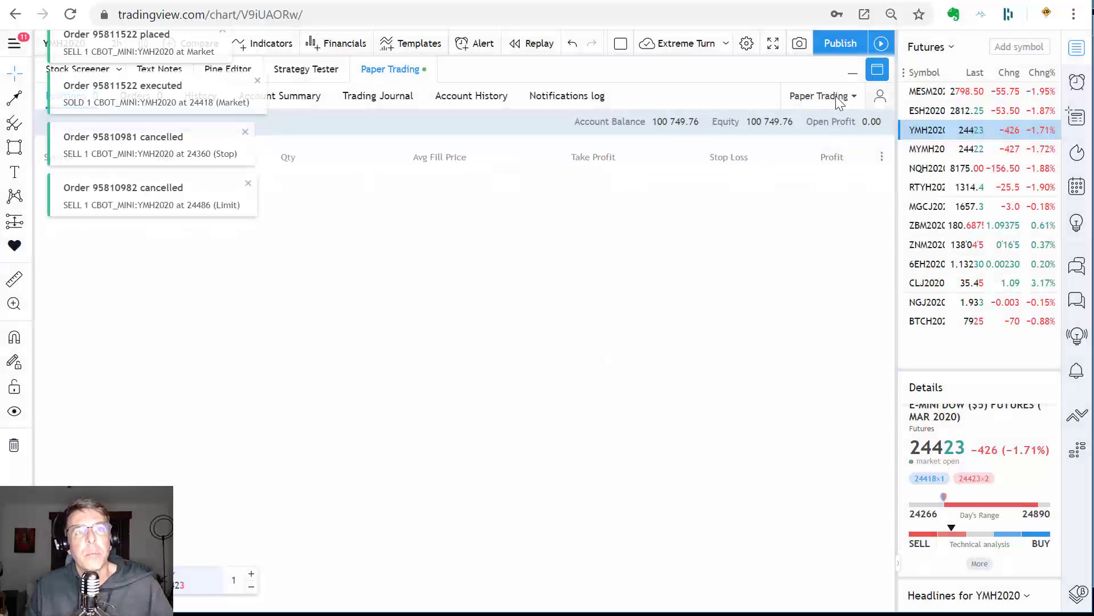
pyautogui.click(877, 69)
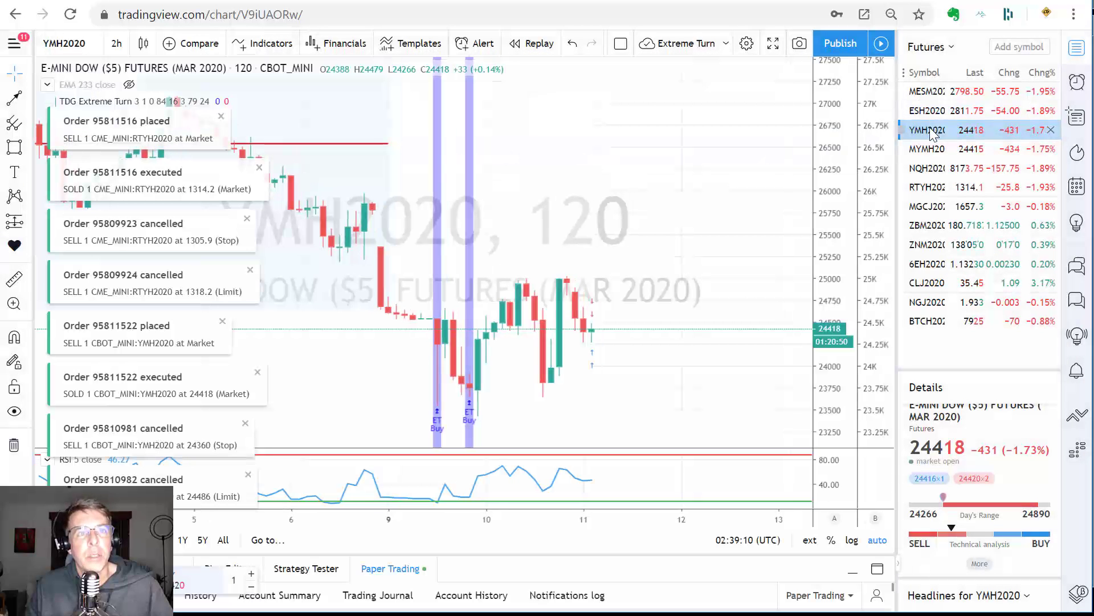